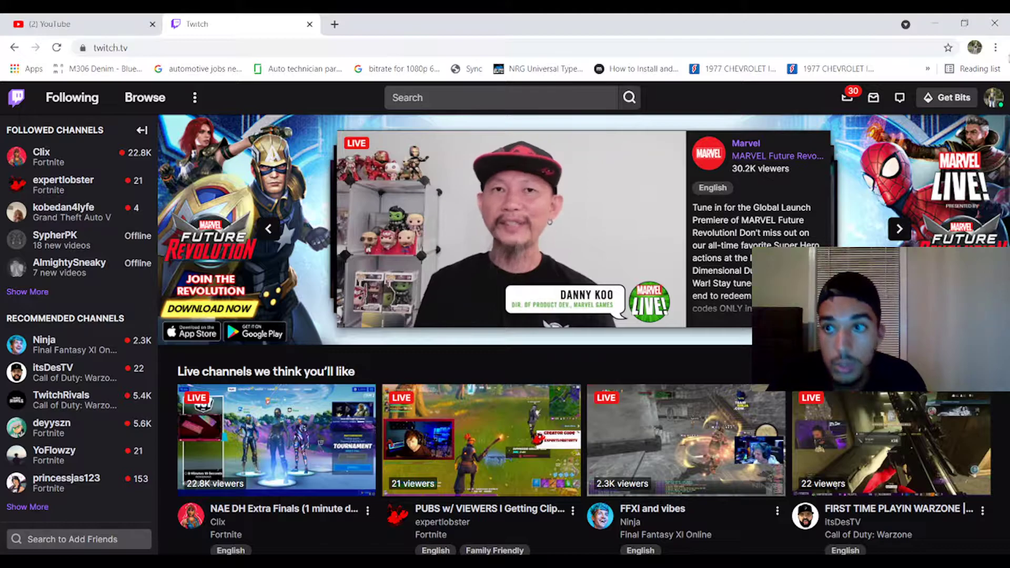
# Open the Creator Dashboard home and check Affiliate progress: 45 of 50 followers reached
pyautogui.click(994, 104)
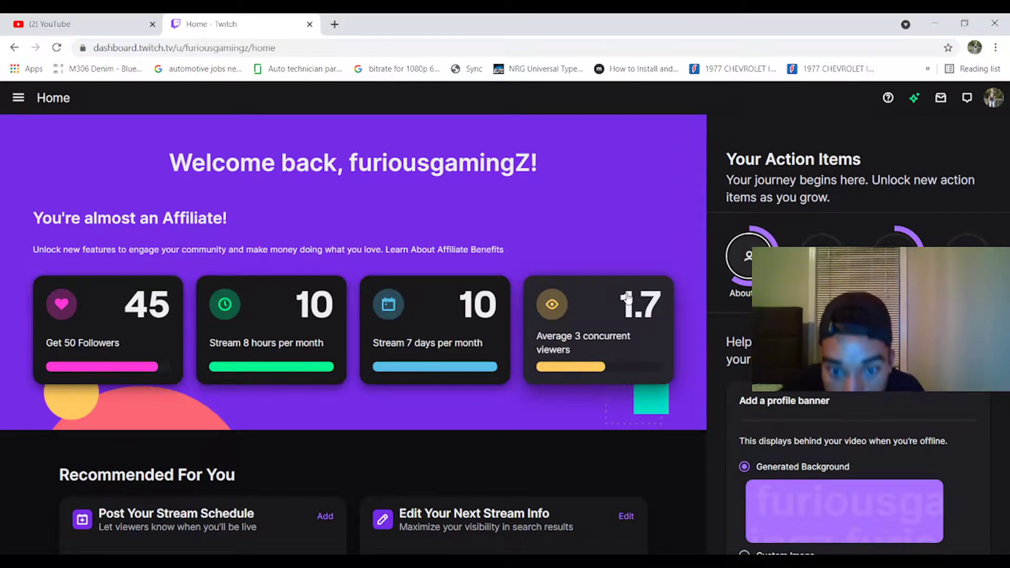
pyautogui.scroll(-5, 510, 269)
pyautogui.scroll(-3, 332, 275)
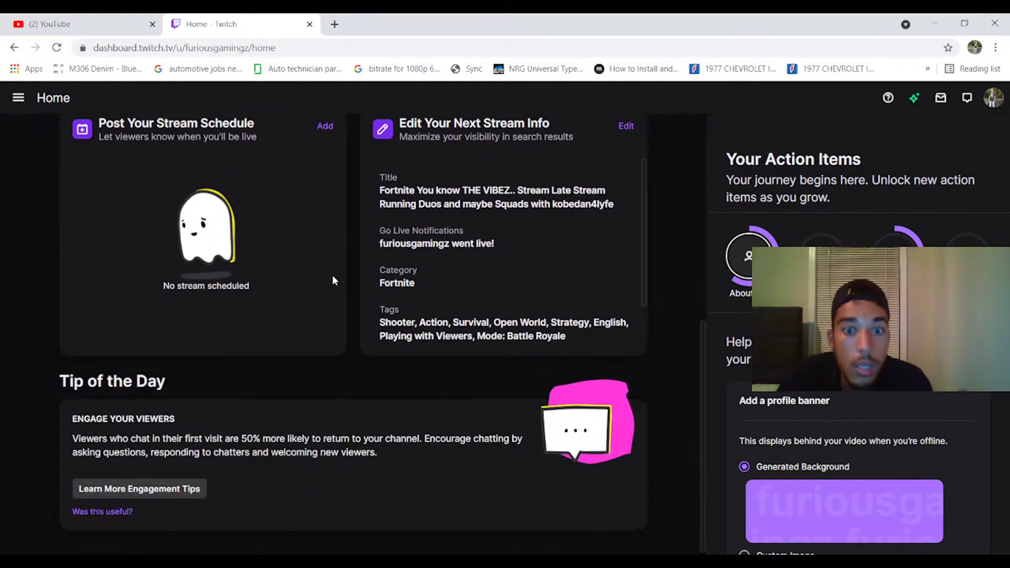
pyautogui.scroll(8, 264, 282)
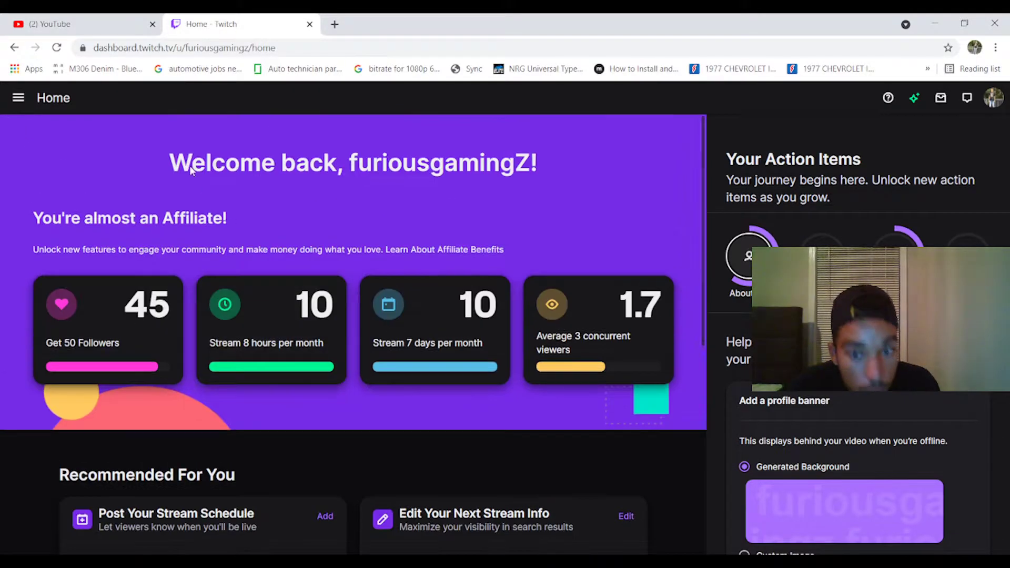
# Show the dashboard navigation and browse Insights > Channel Analytics and the Viewer Rewards section
pyautogui.click(20, 101)
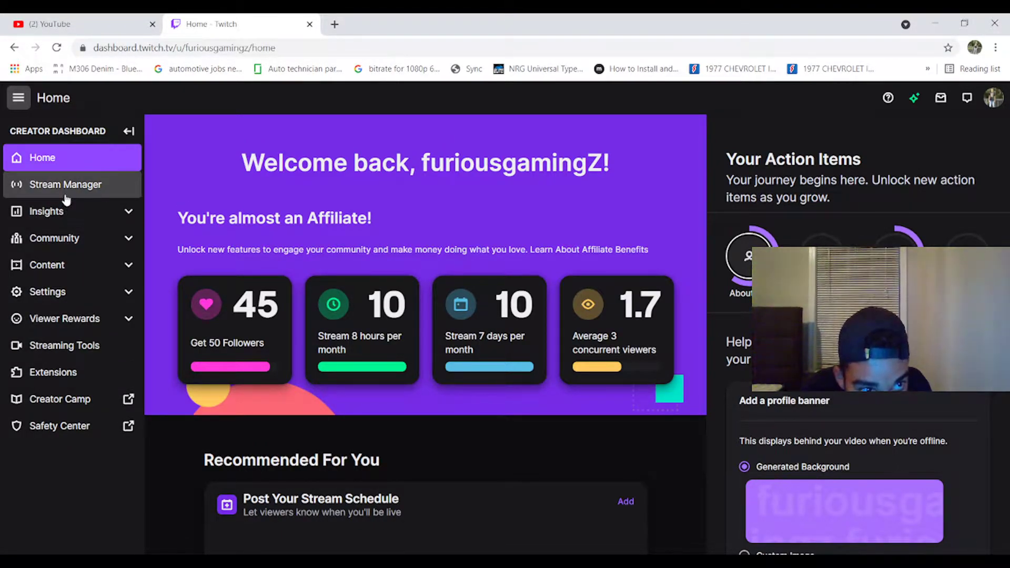
pyautogui.click(88, 216)
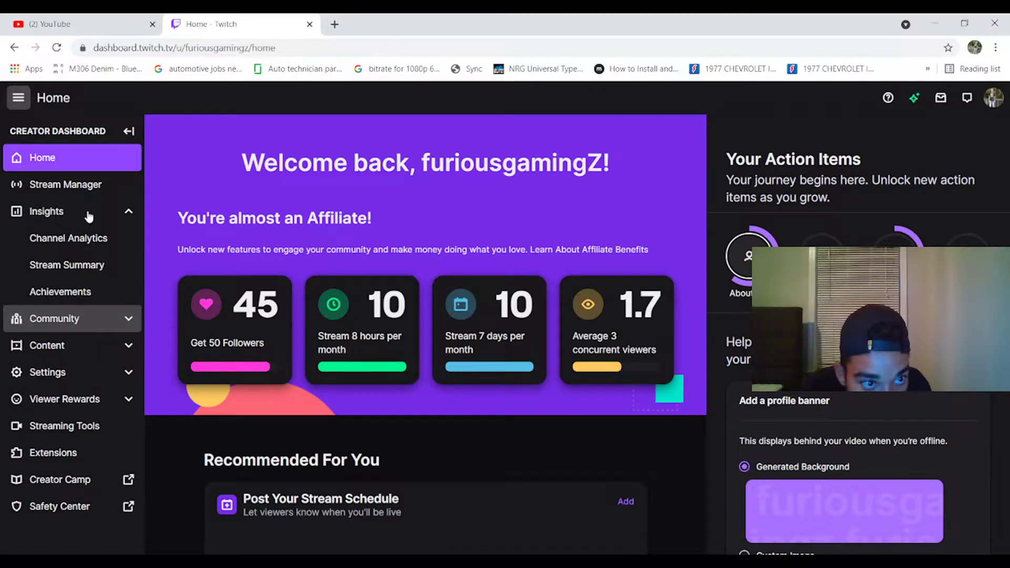
pyautogui.click(103, 238)
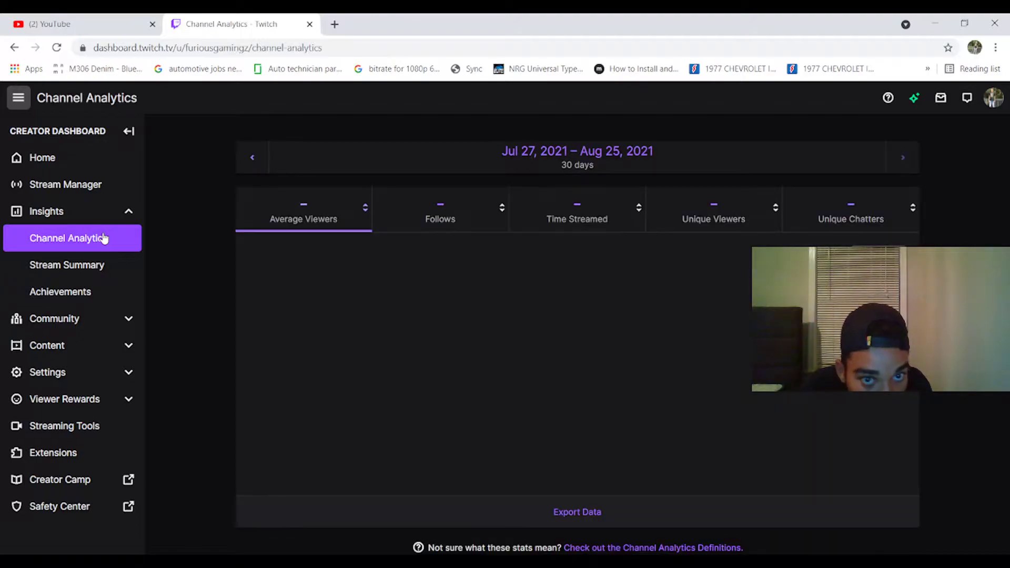
pyautogui.click(103, 216)
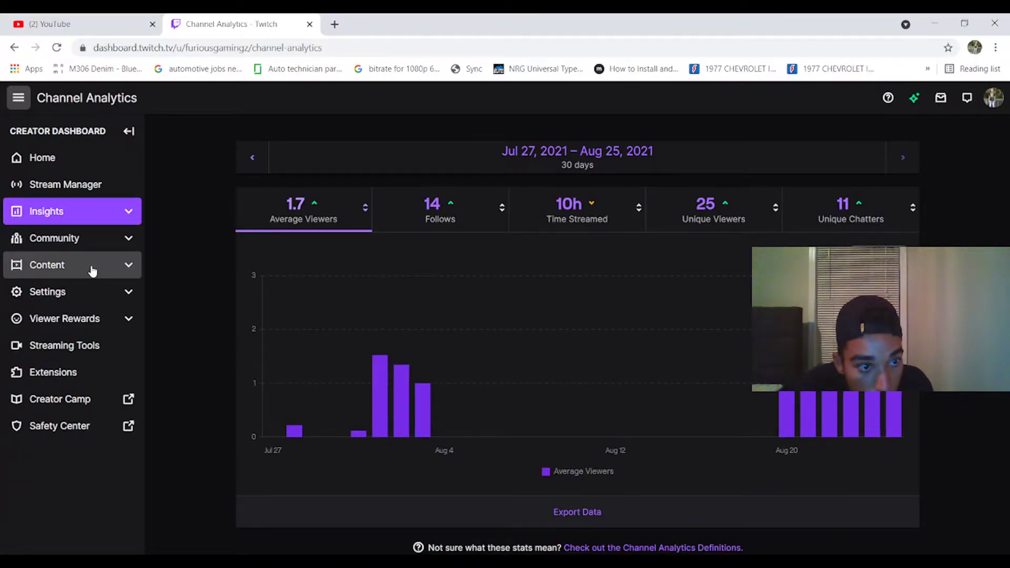
pyautogui.click(100, 316)
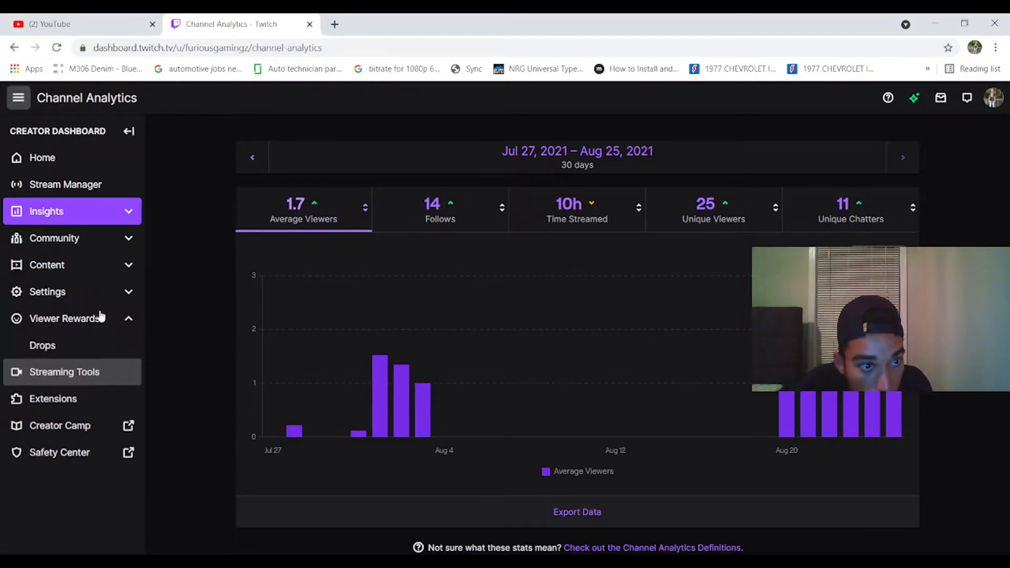
pyautogui.click(100, 317)
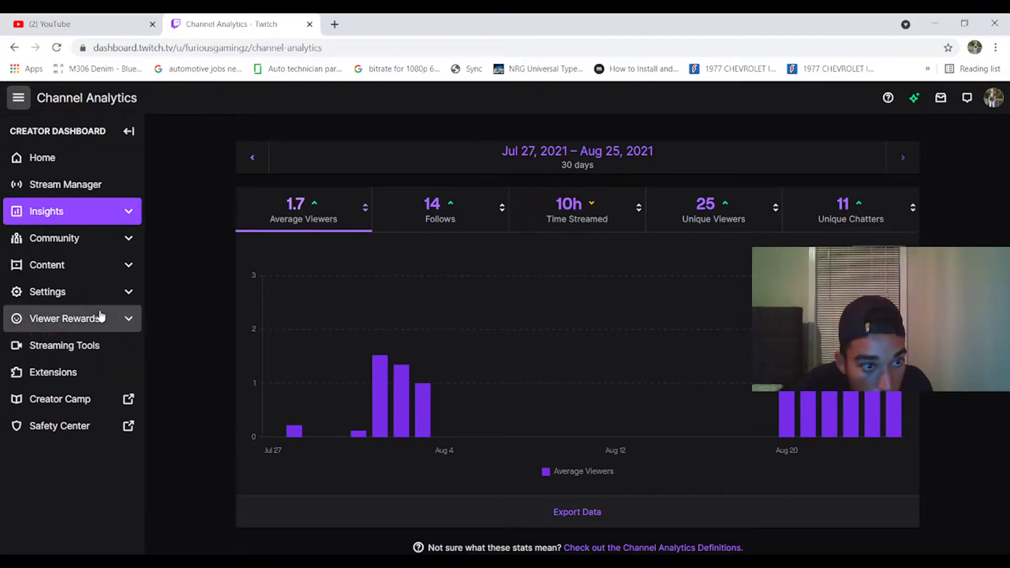
# Check Settings > Stream, then open the Stream Summary for the August 24 stream
pyautogui.click(103, 298)
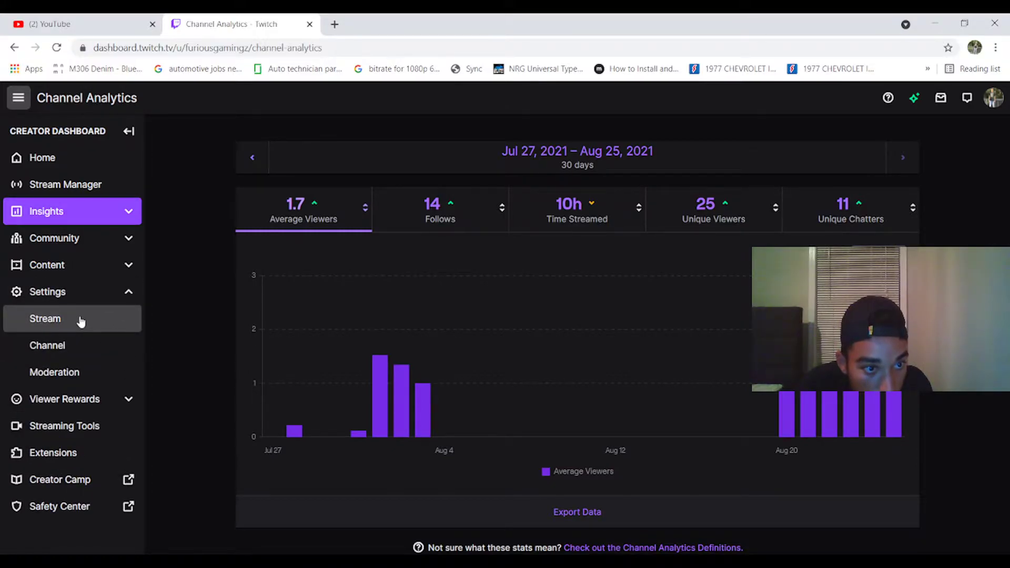
pyautogui.click(81, 322)
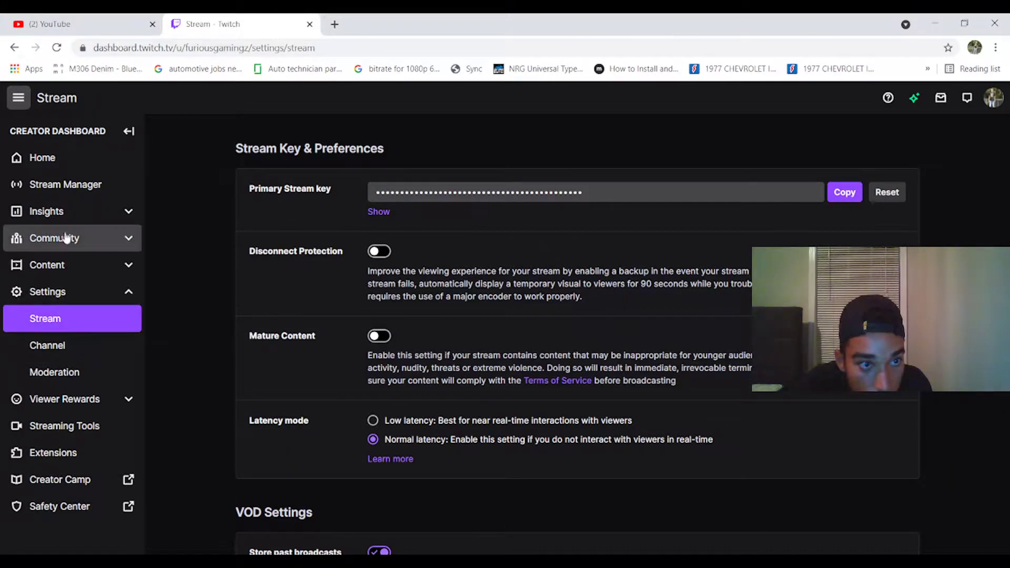
pyautogui.click(68, 216)
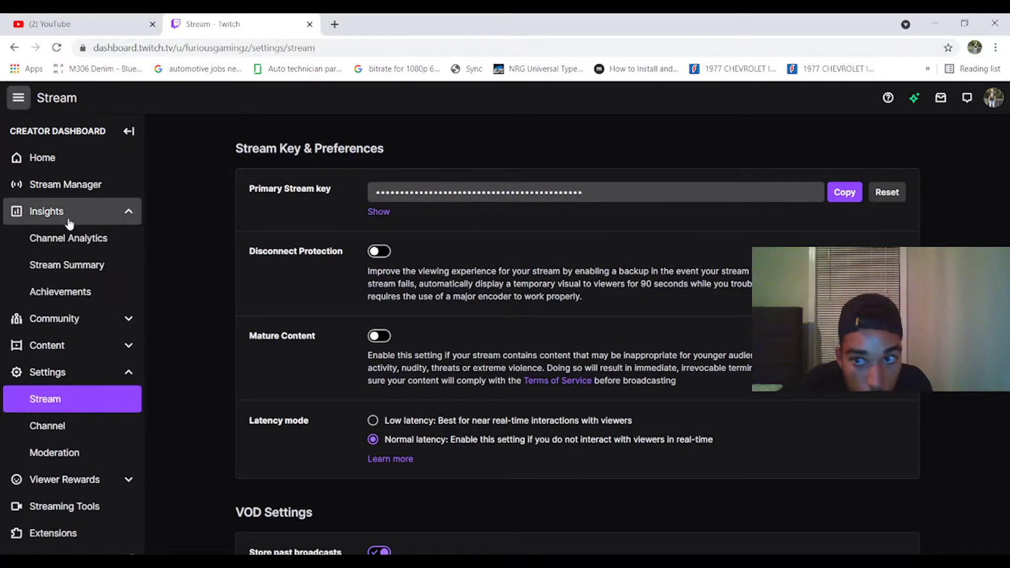
pyautogui.click(65, 267)
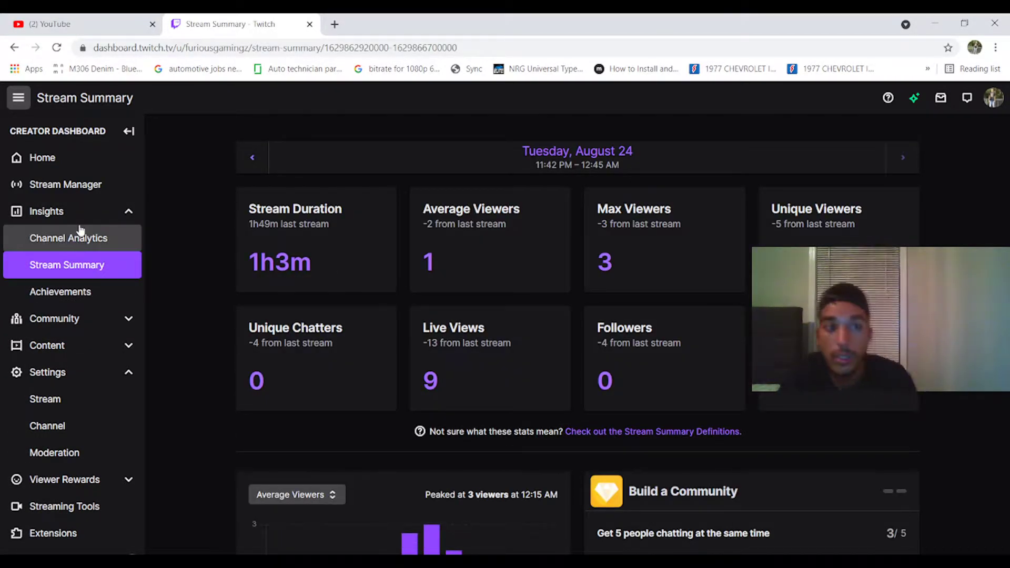
pyautogui.scroll(-2, 113, 266)
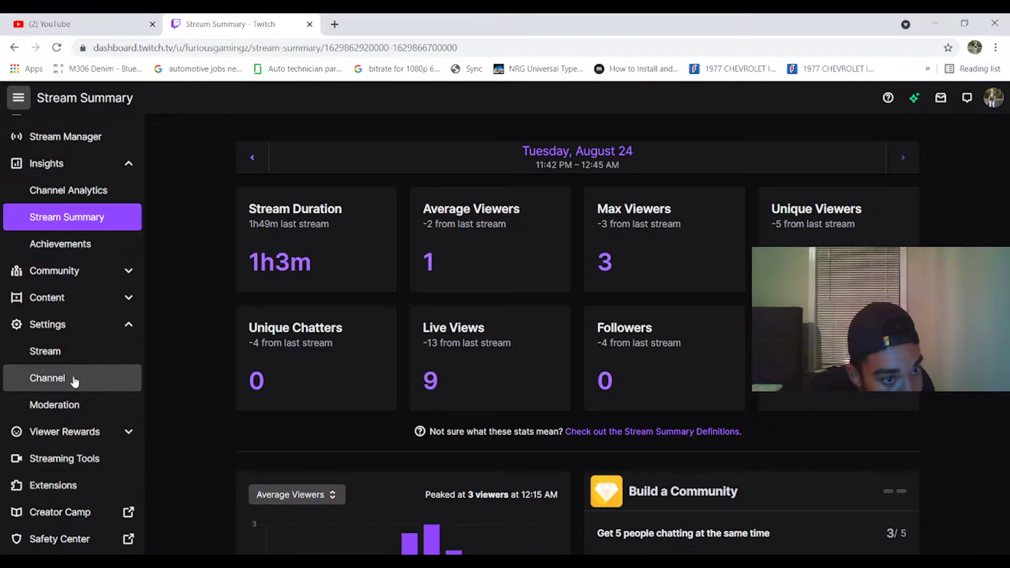
# Open Settings > Channel and scroll through the About preview, Profile Settings and Social Links
pyautogui.click(70, 380)
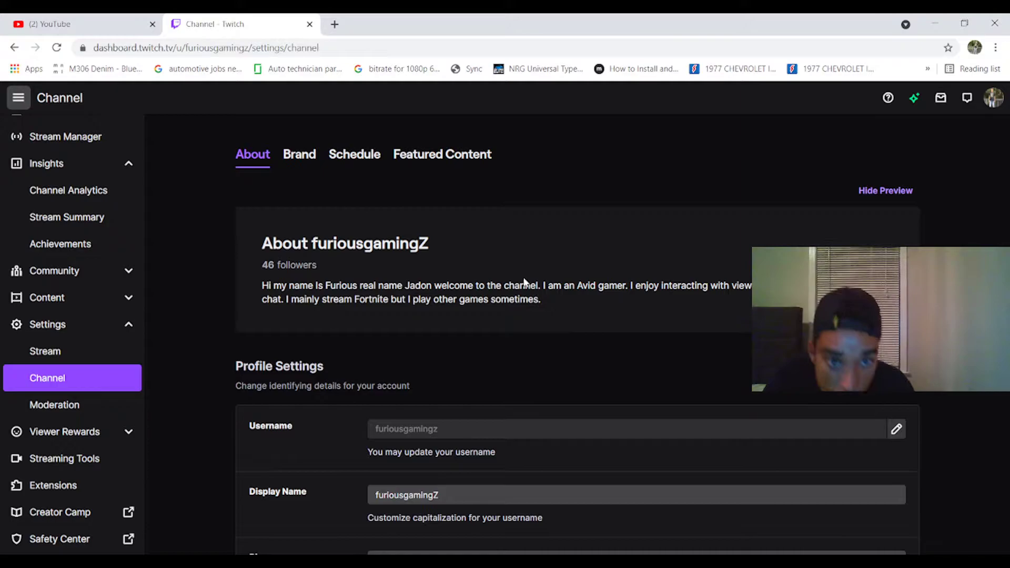
pyautogui.scroll(-5, 525, 283)
pyautogui.scroll(3, 500, 283)
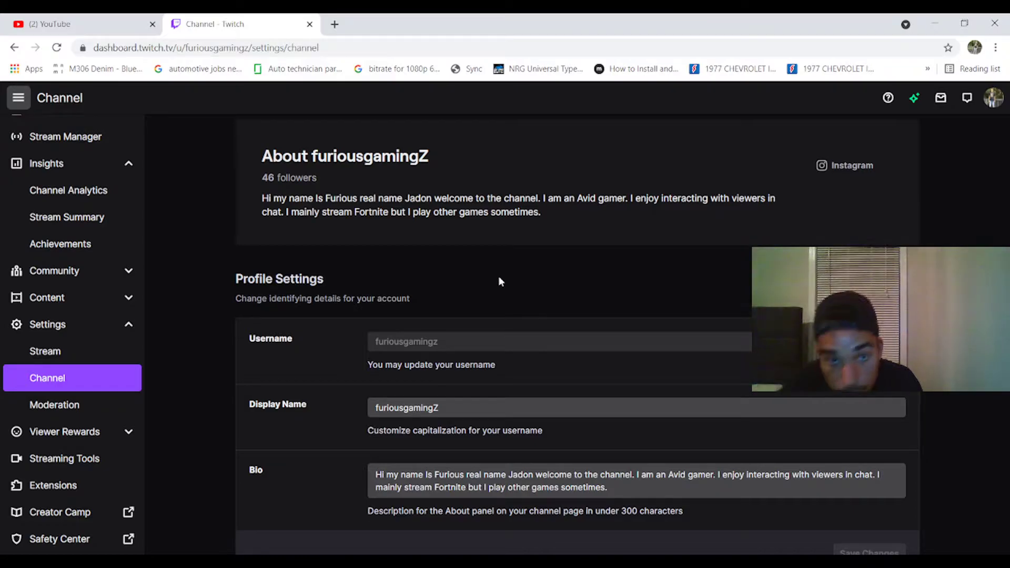
pyautogui.scroll(-2, 495, 280)
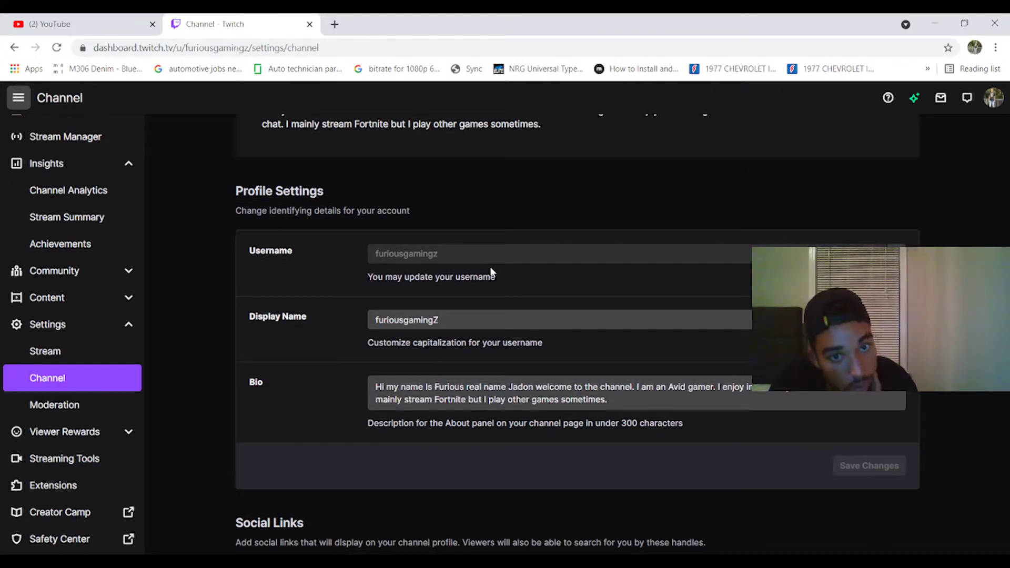
pyautogui.scroll(-5, 495, 268)
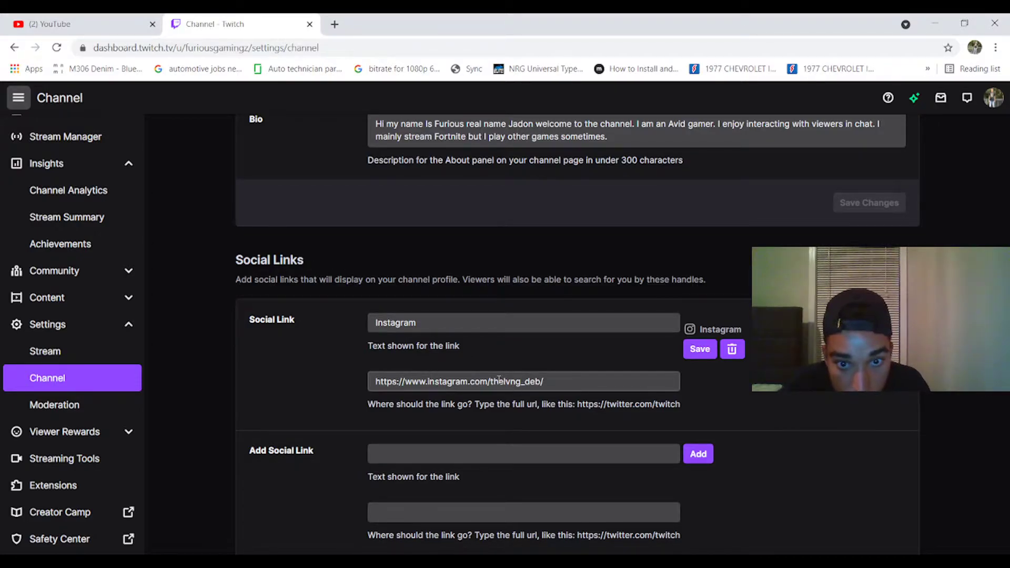
pyautogui.scroll(-1, 509, 356)
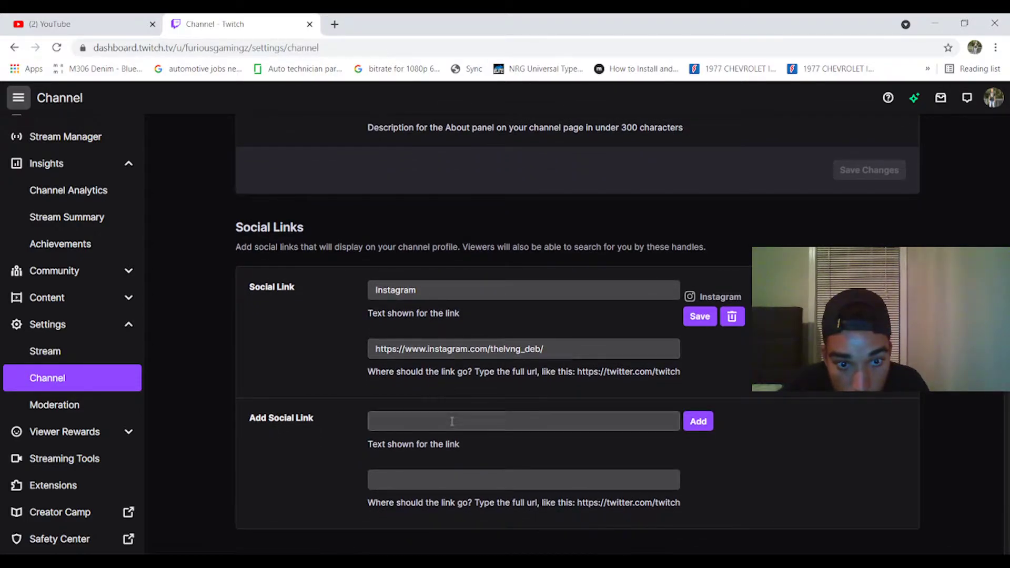
pyautogui.scroll(5, 453, 398)
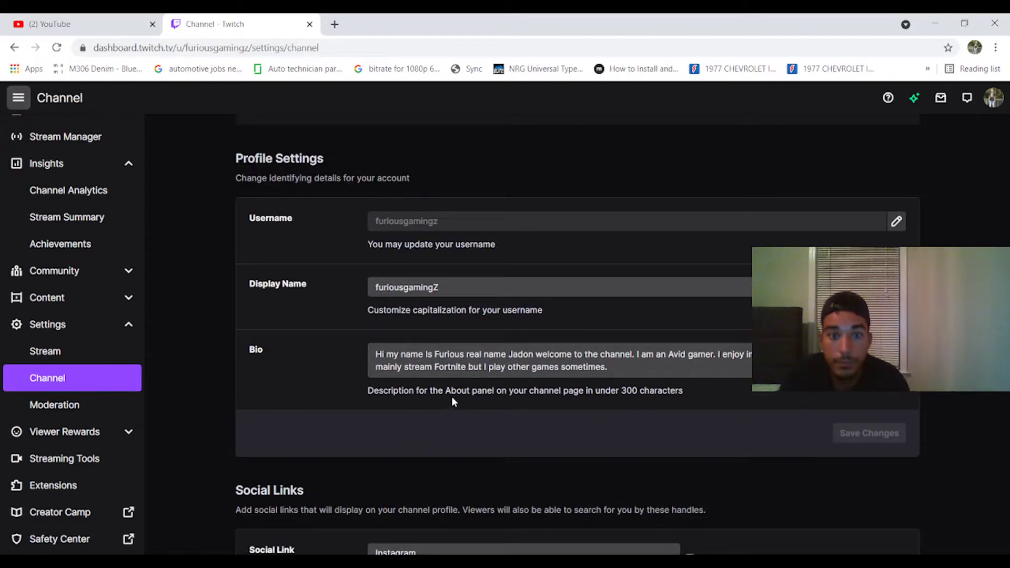
pyautogui.scroll(4, 453, 342)
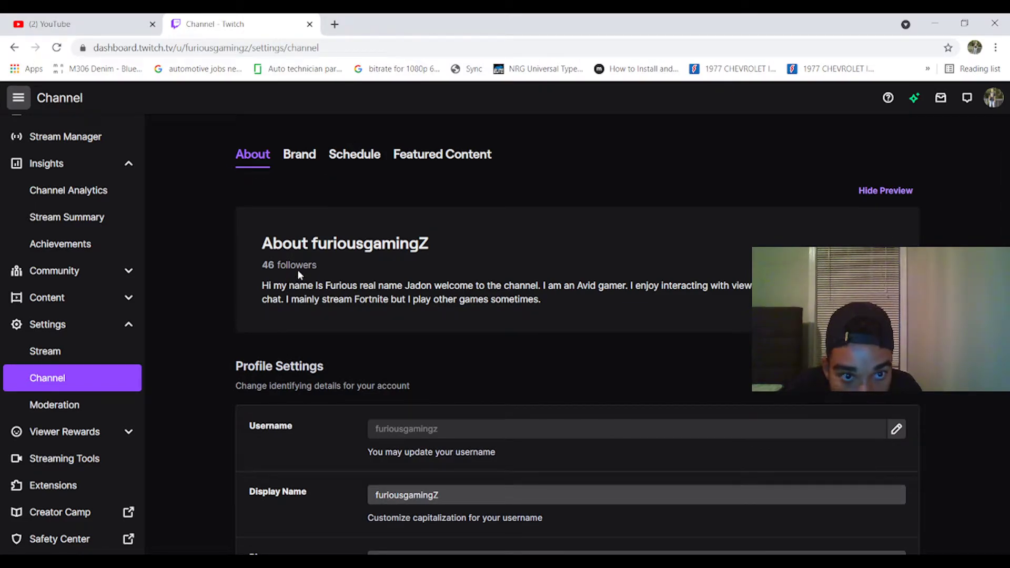
pyautogui.scroll(-10, 305, 294)
pyautogui.scroll(10, 309, 314)
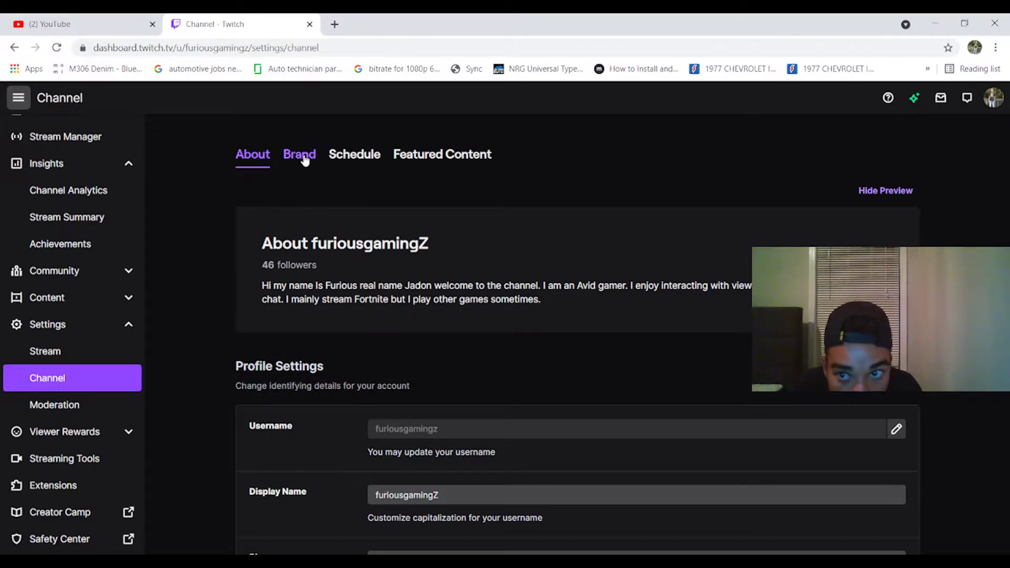
pyautogui.scroll(-9, 335, 311)
pyautogui.scroll(5, 346, 328)
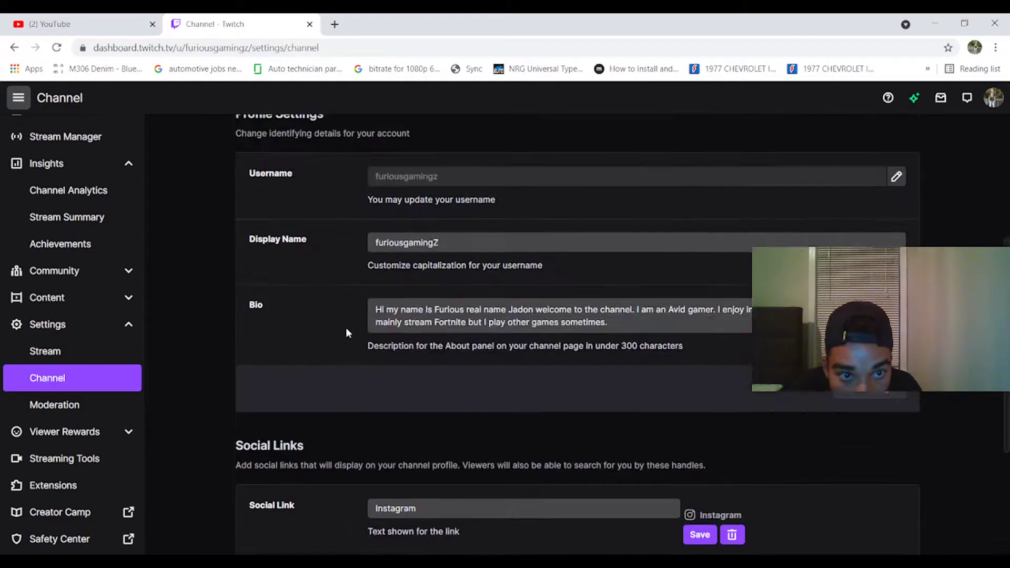
pyautogui.scroll(-5, 345, 332)
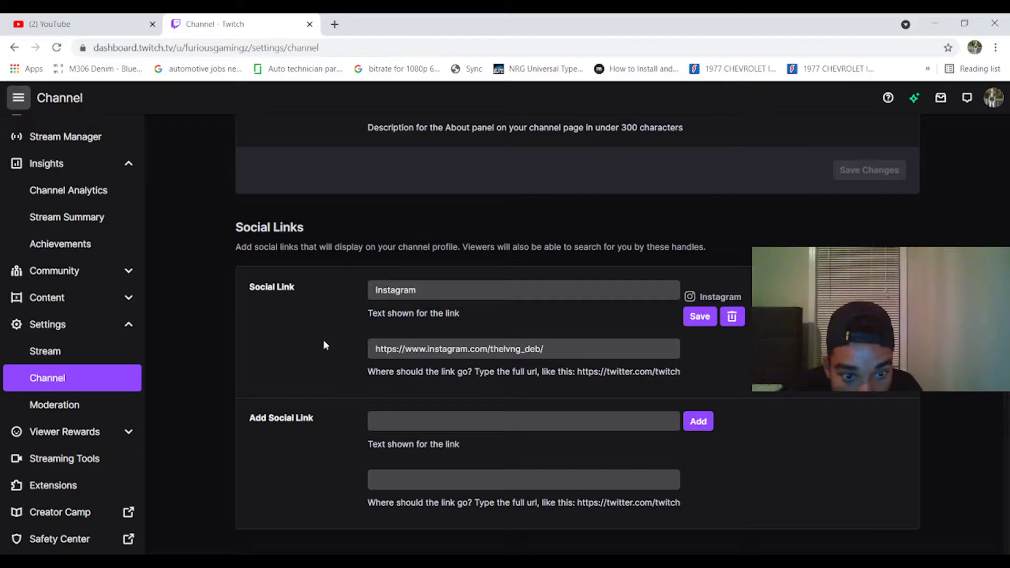
pyautogui.scroll(9, 324, 326)
# Review the Brand tab's profile picture and accent colour settings
pyautogui.click(307, 152)
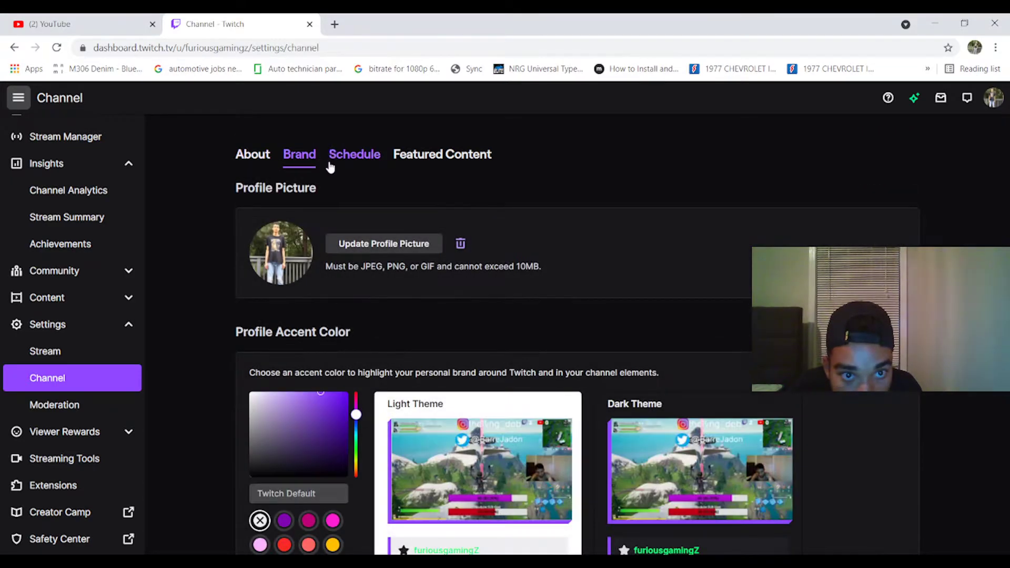
pyautogui.click(349, 167)
pyautogui.click(300, 156)
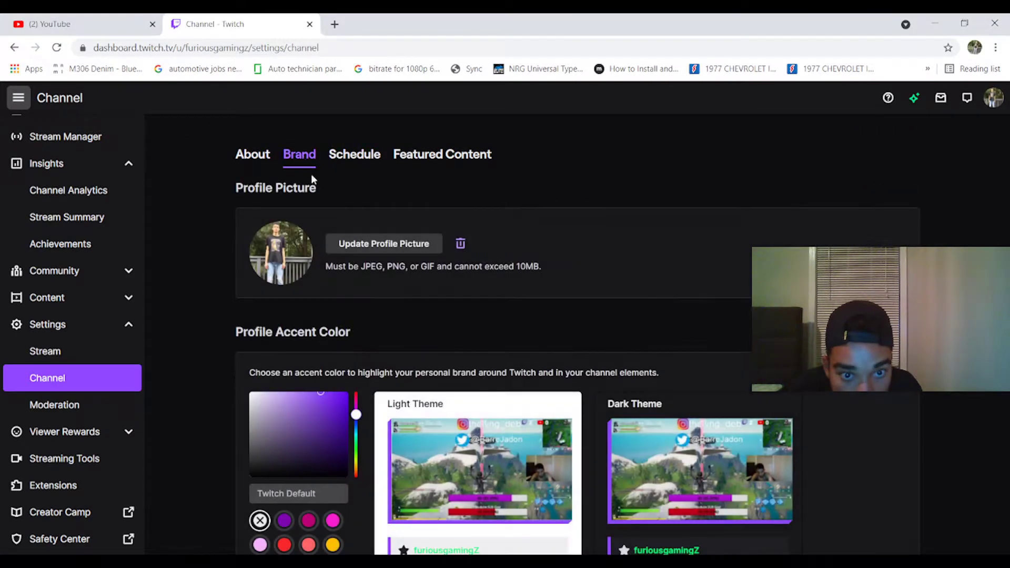
pyautogui.scroll(-5, 334, 245)
pyautogui.scroll(-1, 335, 249)
pyautogui.scroll(12, 334, 249)
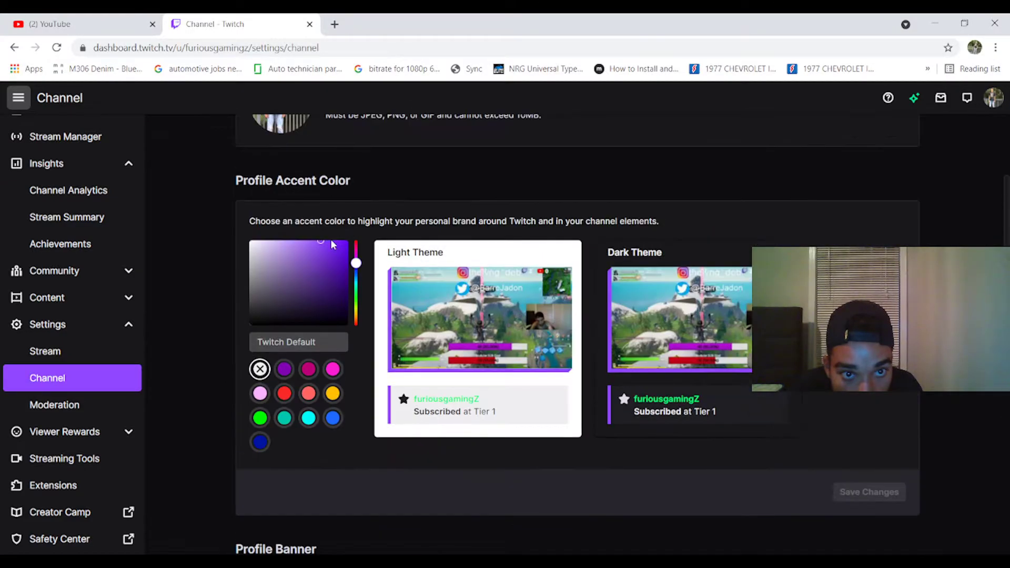
# Look over the Stream Schedule and Featured Content tabs, then return to the About settings
pyautogui.click(355, 155)
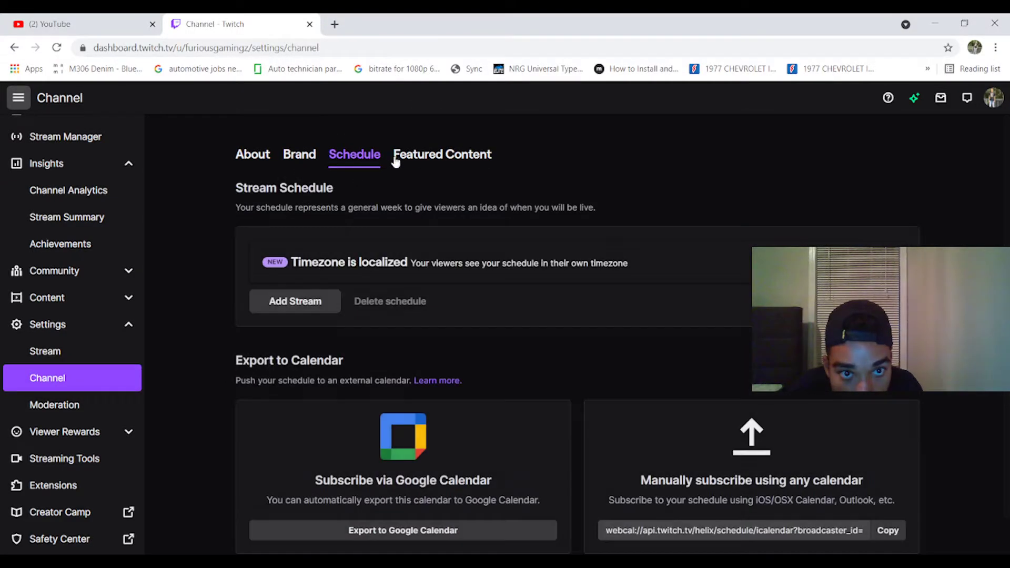
pyautogui.click(423, 160)
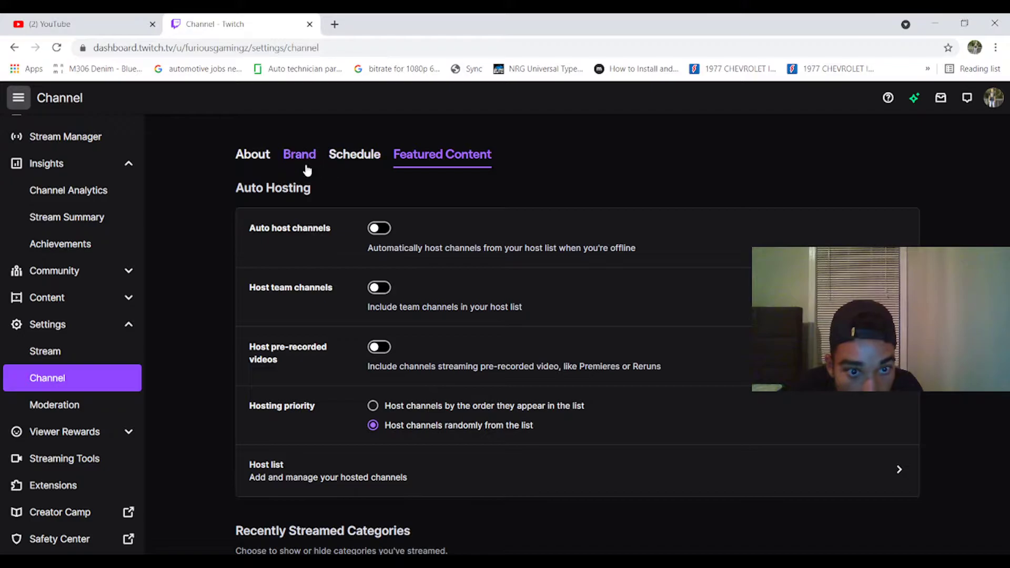
pyautogui.click(267, 165)
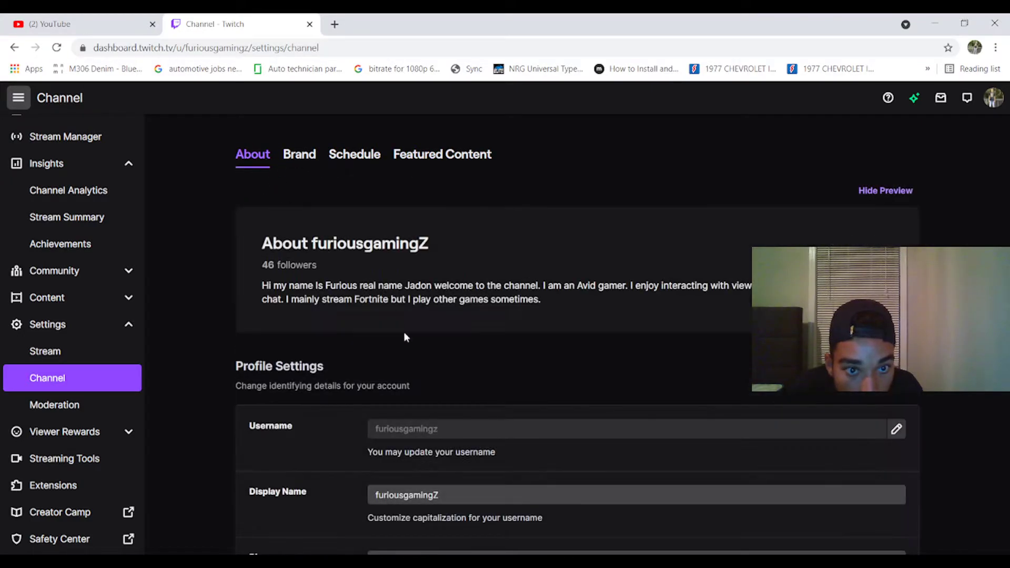
pyautogui.scroll(-9, 406, 339)
pyautogui.scroll(5, 410, 341)
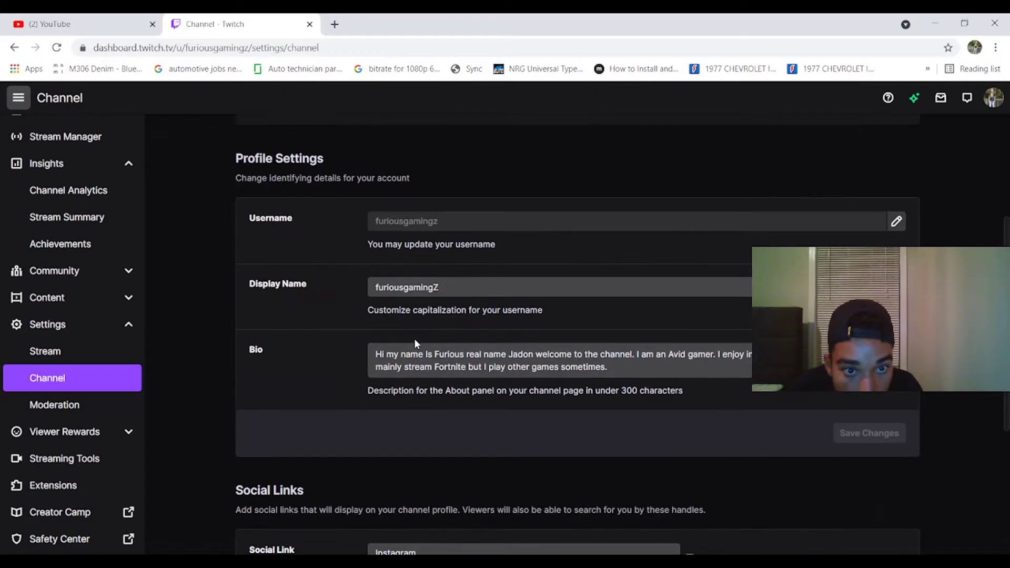
pyautogui.scroll(4, 415, 338)
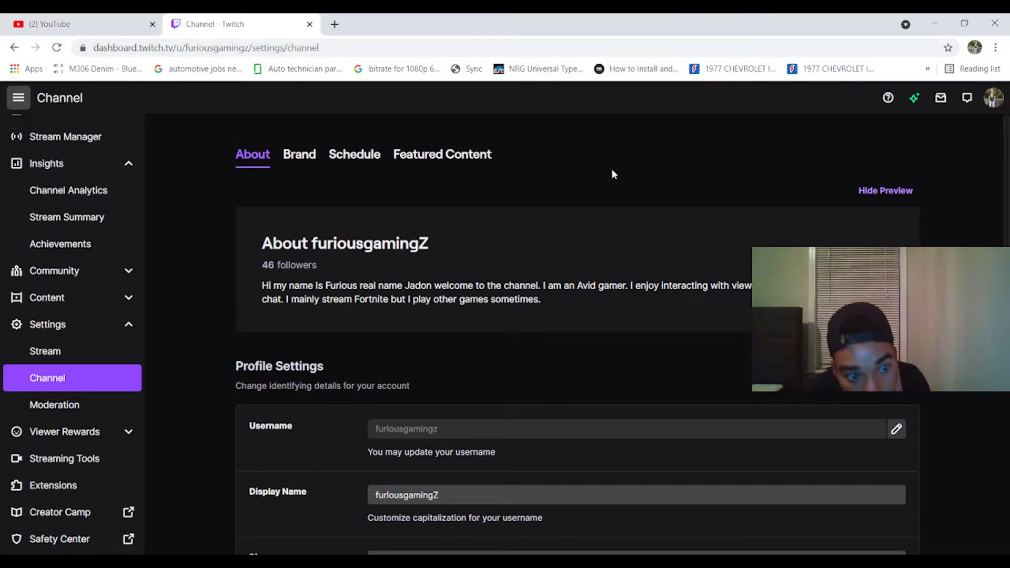
# Go to the channel's About page from the account menu
pyautogui.click(993, 103)
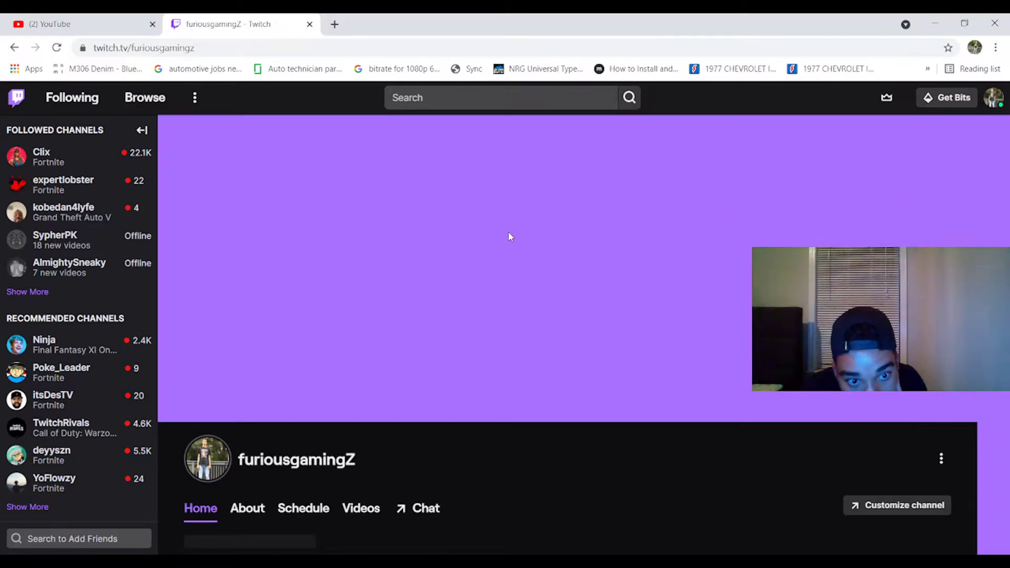
pyautogui.scroll(-5, 328, 238)
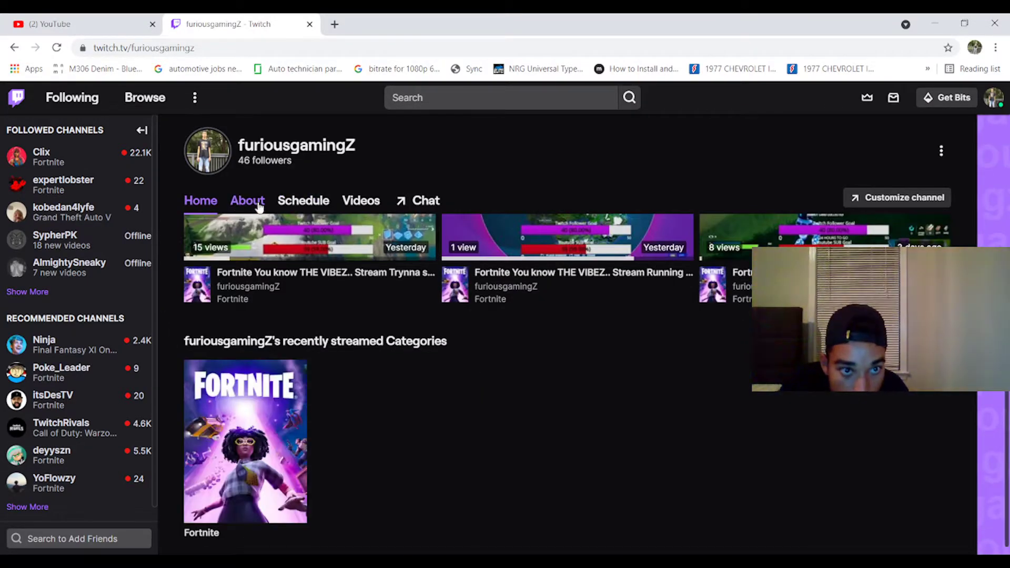
pyautogui.click(235, 205)
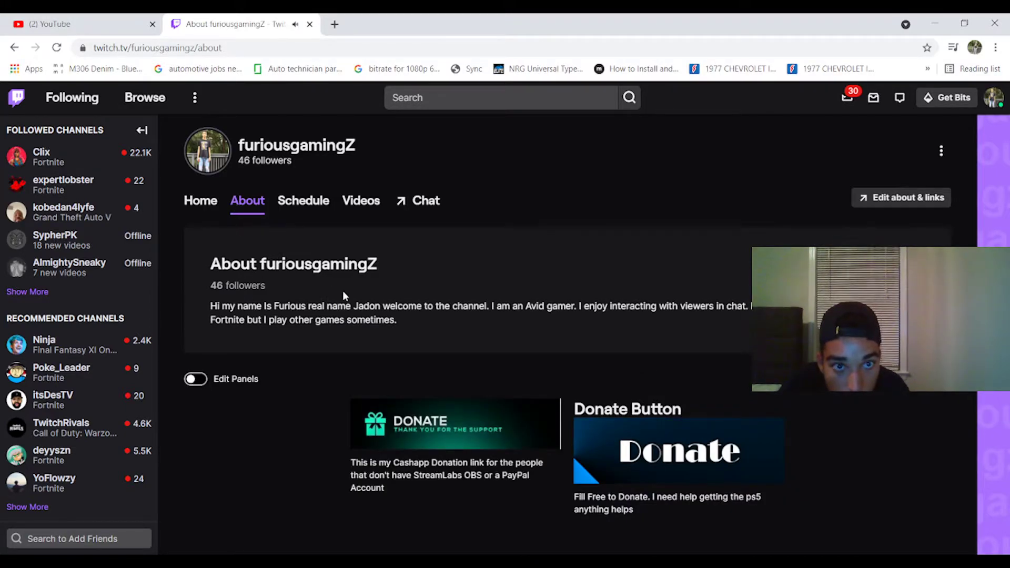
pyautogui.scroll(5, 342, 291)
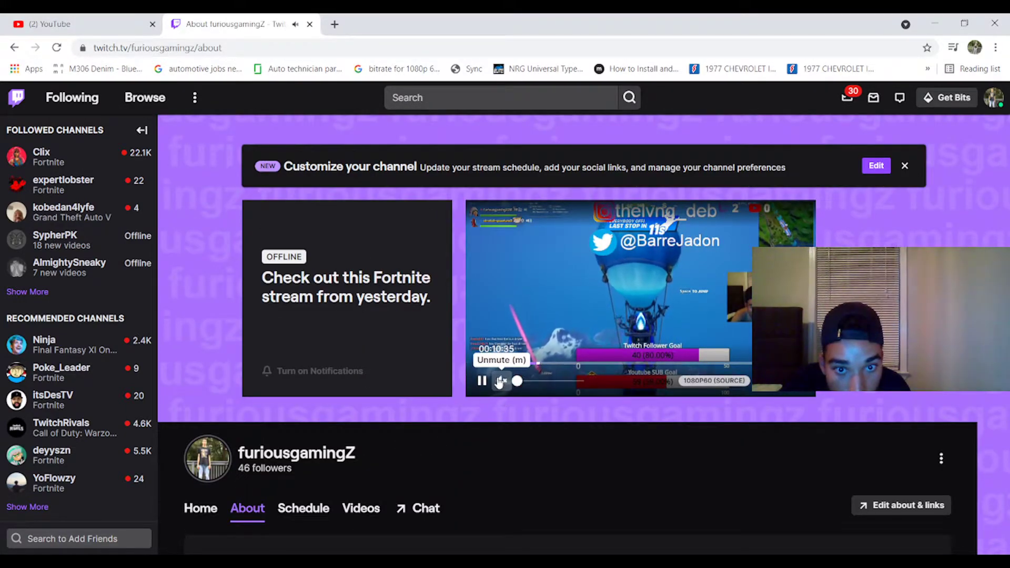
pyautogui.scroll(-5, 336, 397)
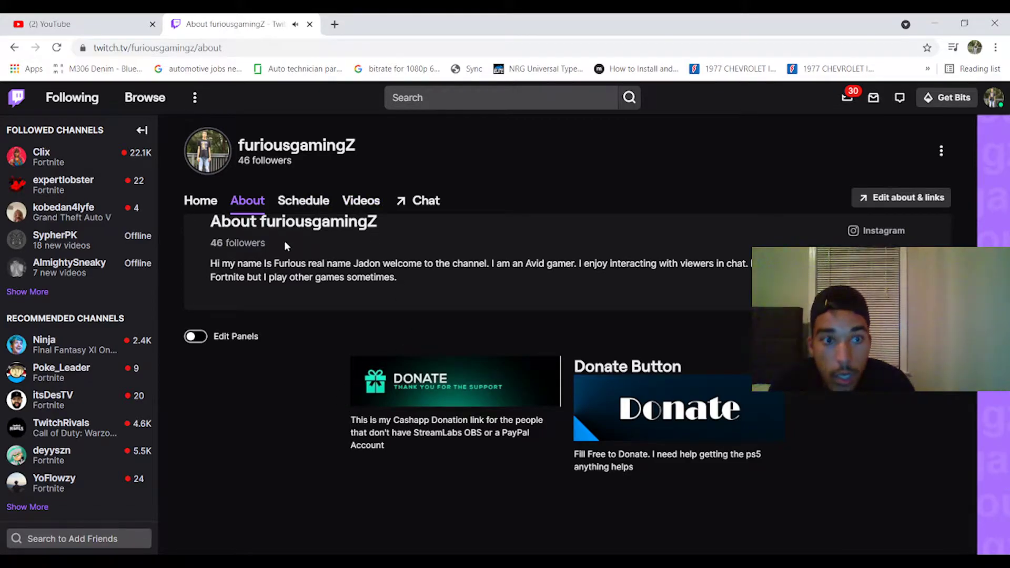
pyautogui.scroll(3, 284, 242)
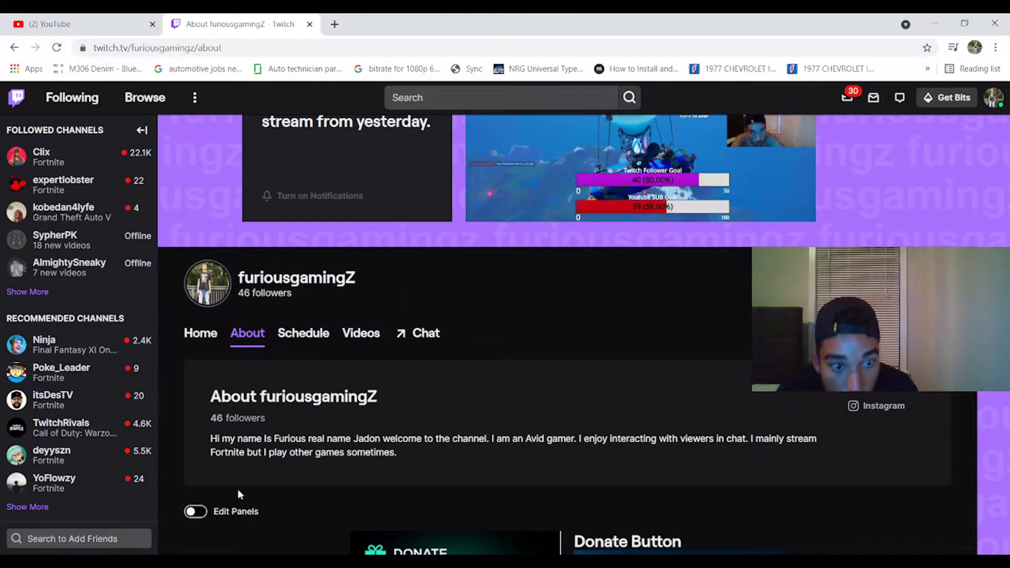
pyautogui.scroll(-3, 219, 468)
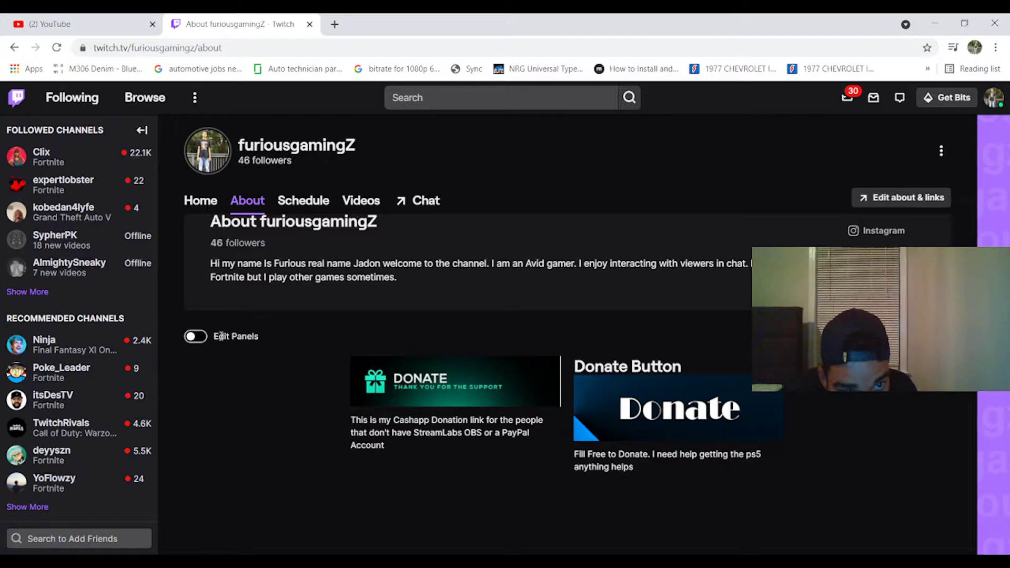
# Turn on Edit Panels, review both donation panel editors, and open a new browser tab
pyautogui.click(196, 337)
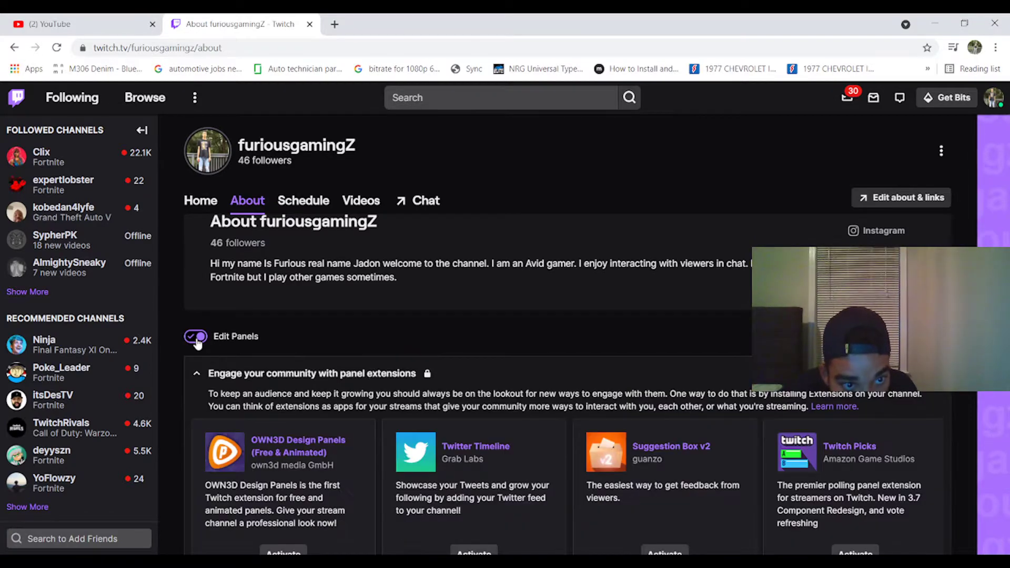
pyautogui.scroll(-5, 368, 326)
pyautogui.scroll(6, 510, 344)
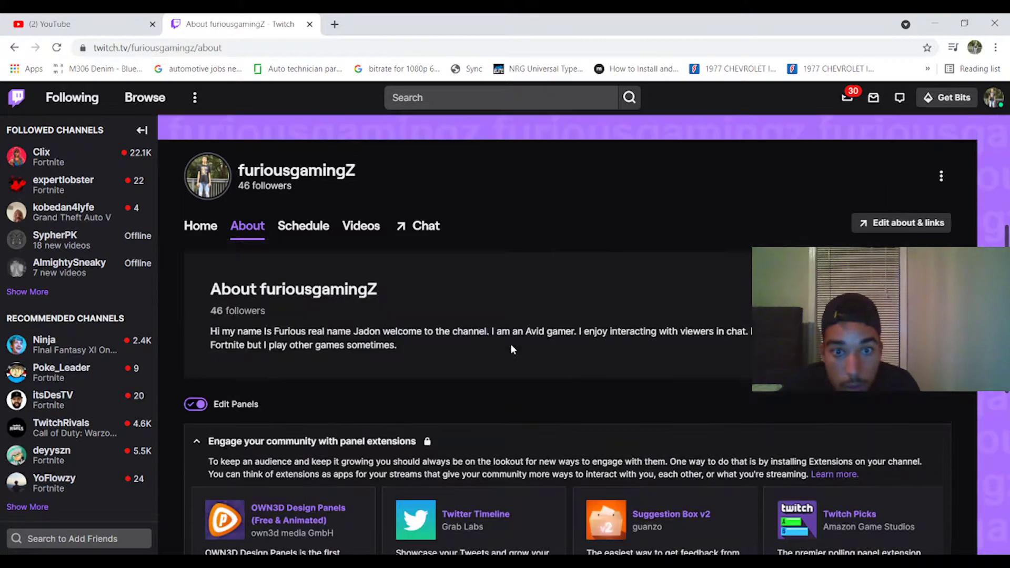
pyautogui.scroll(-3, 684, 378)
pyautogui.scroll(-4, 808, 393)
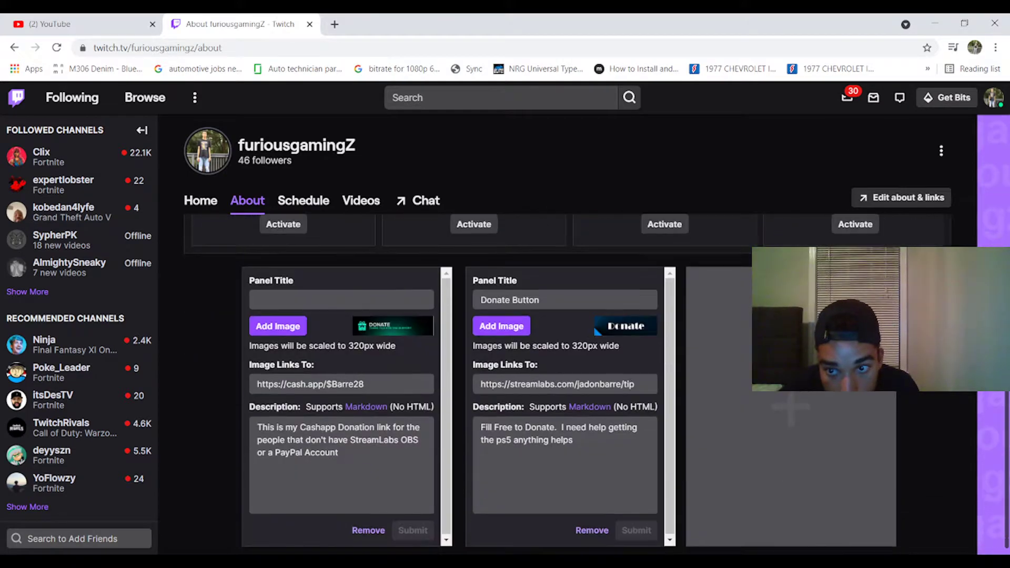
pyautogui.scroll(3, 663, 367)
pyautogui.scroll(-3, 479, 344)
pyautogui.scroll(3, 374, 348)
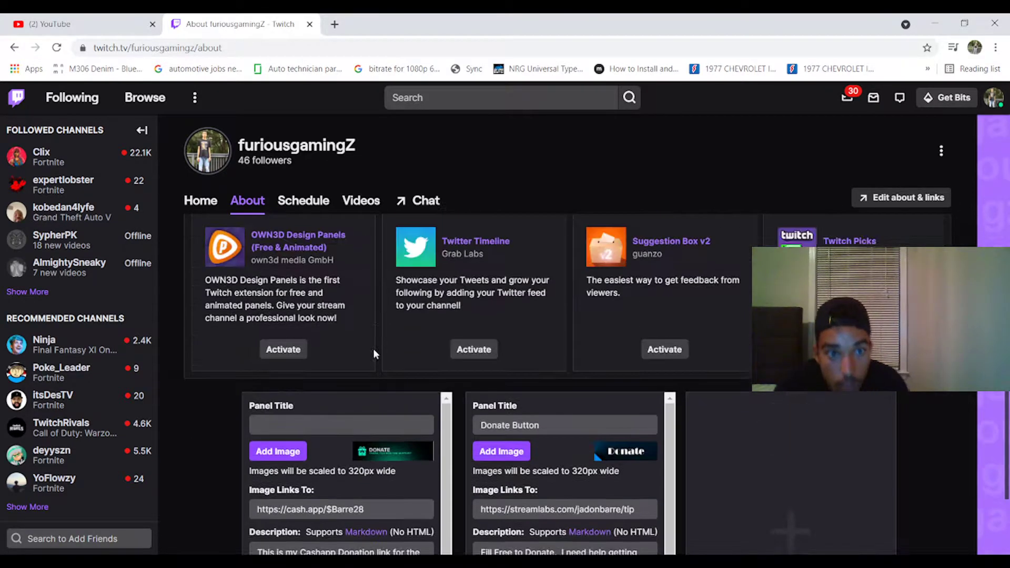
pyautogui.scroll(-3, 377, 365)
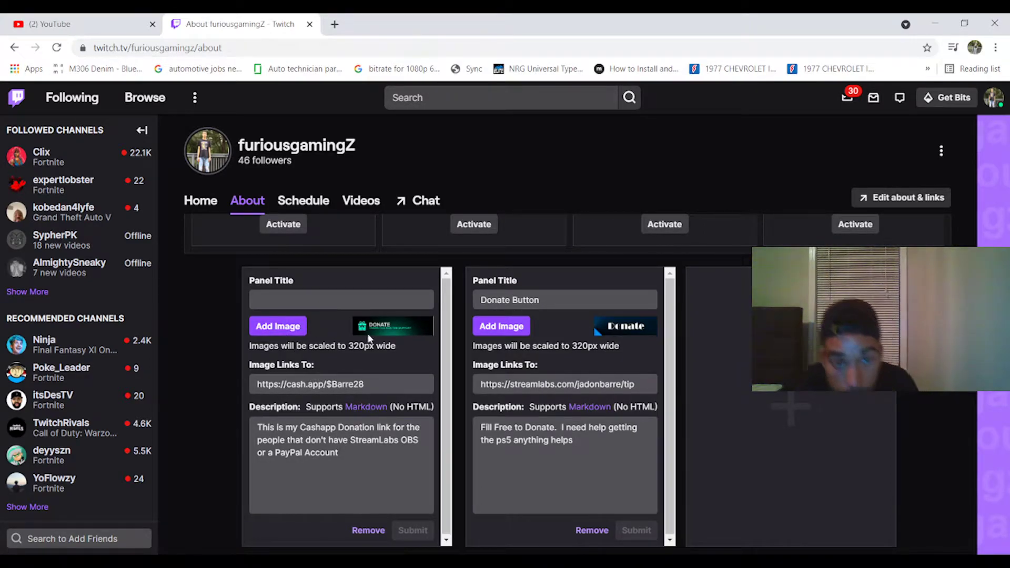
pyautogui.click(334, 24)
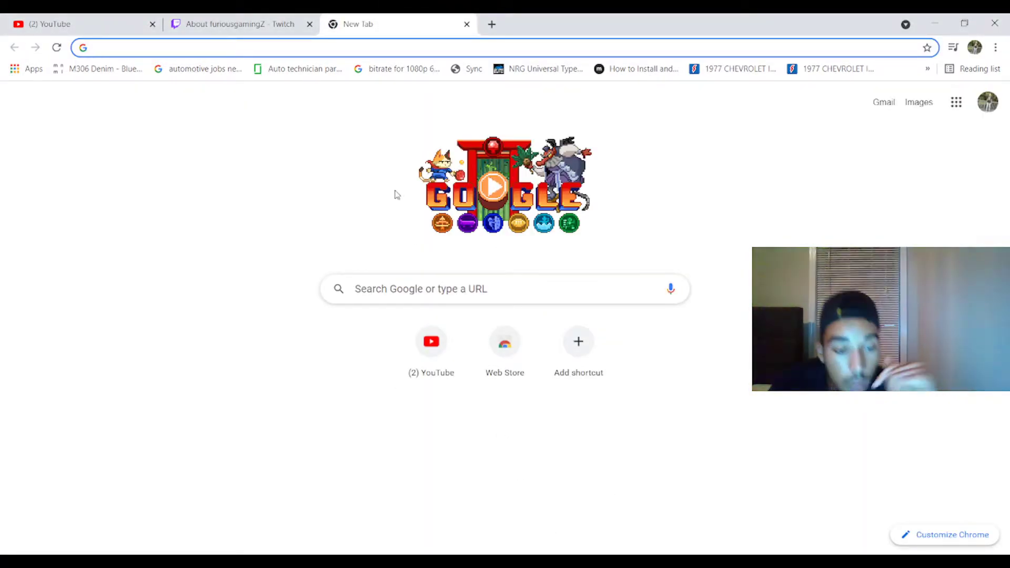
# Browse Google image results for 'donate button png', then close that tab
pyautogui.write('donate')
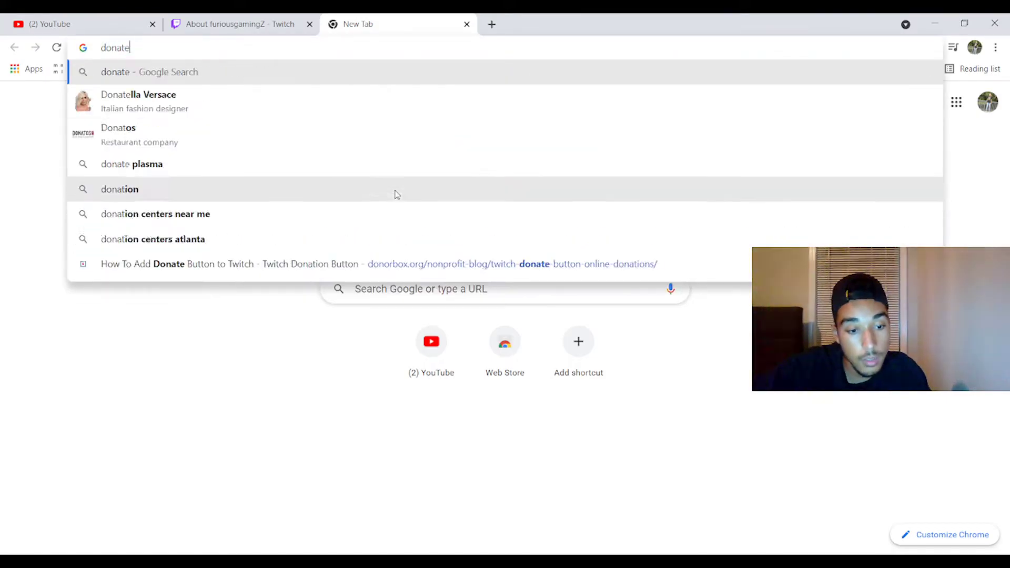
pyautogui.write(' button ')
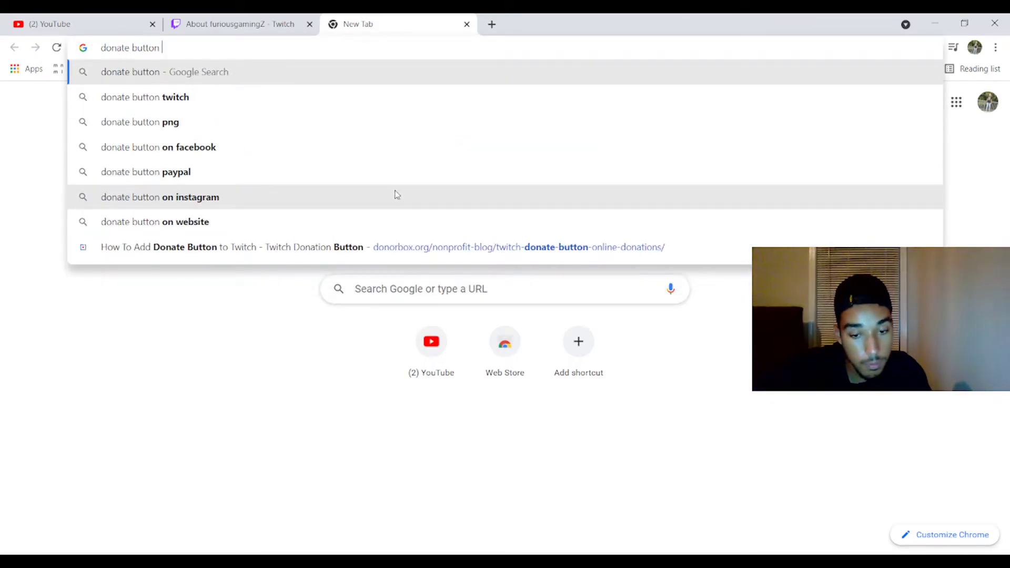
pyautogui.write('png')
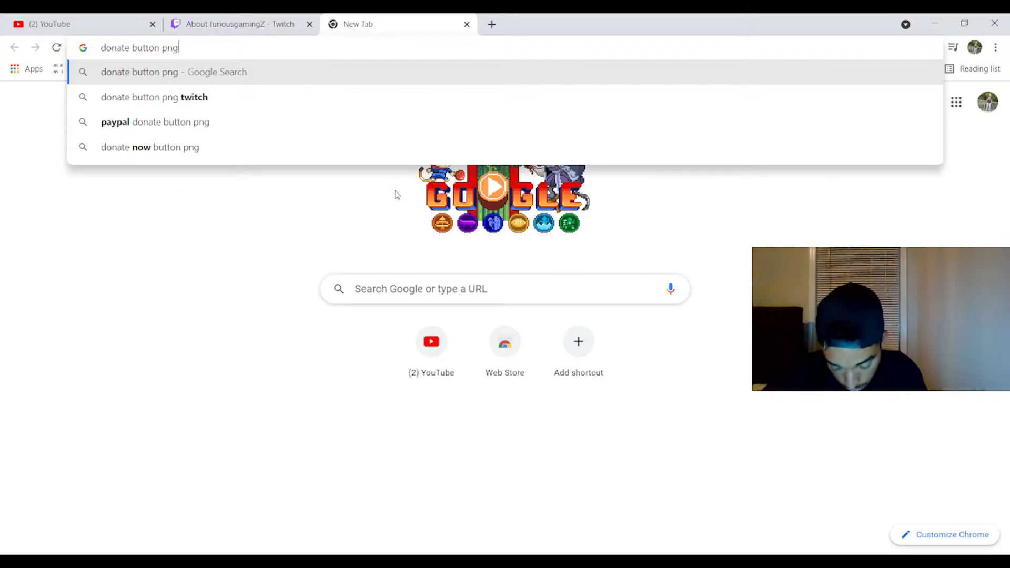
pyautogui.press('Return')
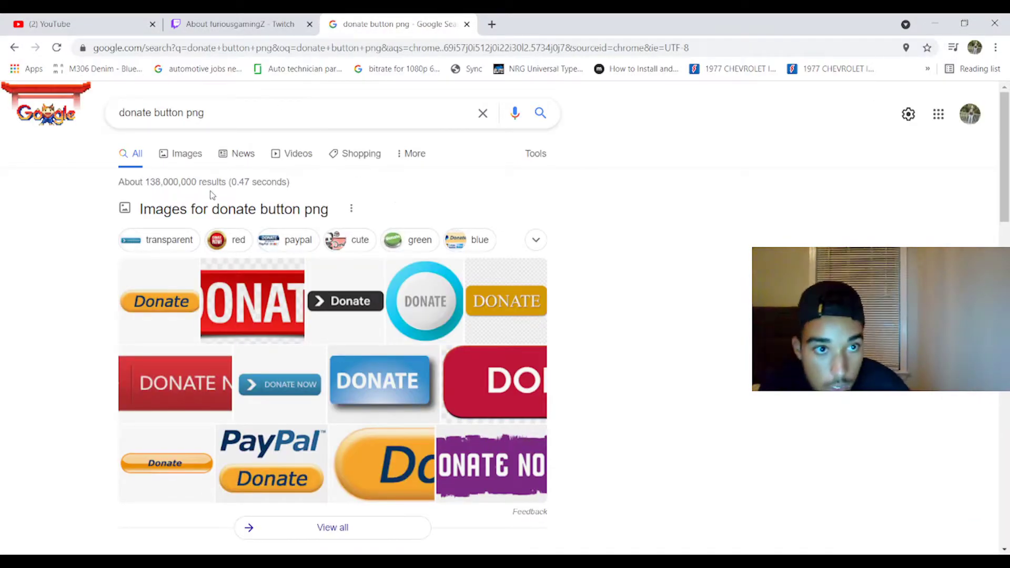
pyautogui.click(194, 164)
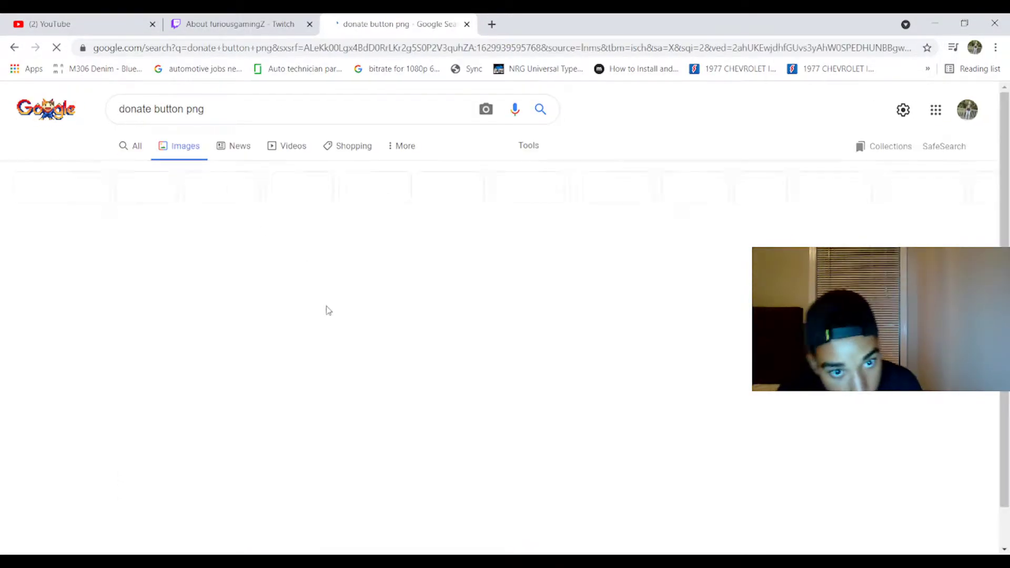
pyautogui.scroll(-5, 730, 341)
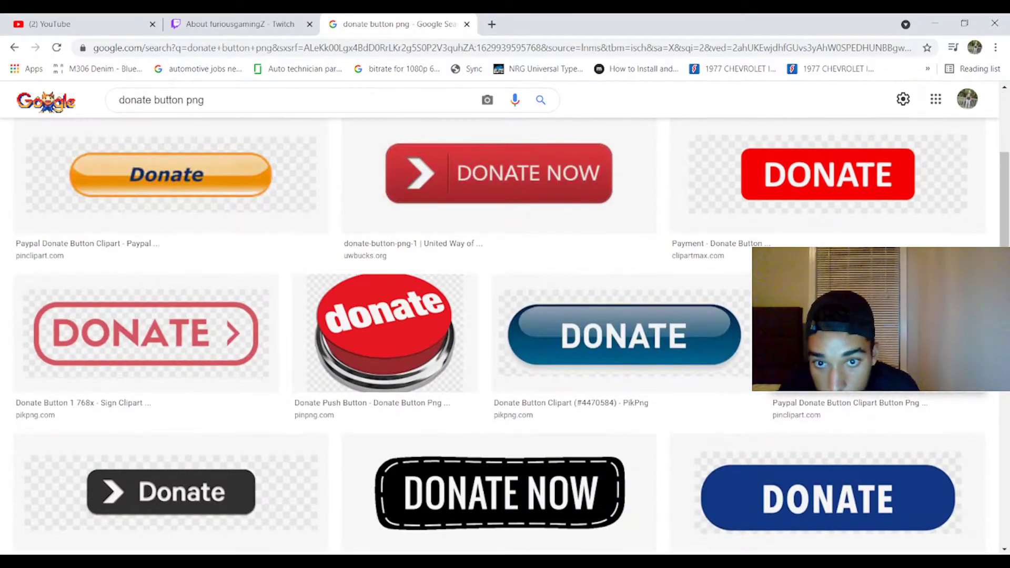
pyautogui.scroll(-7, 730, 340)
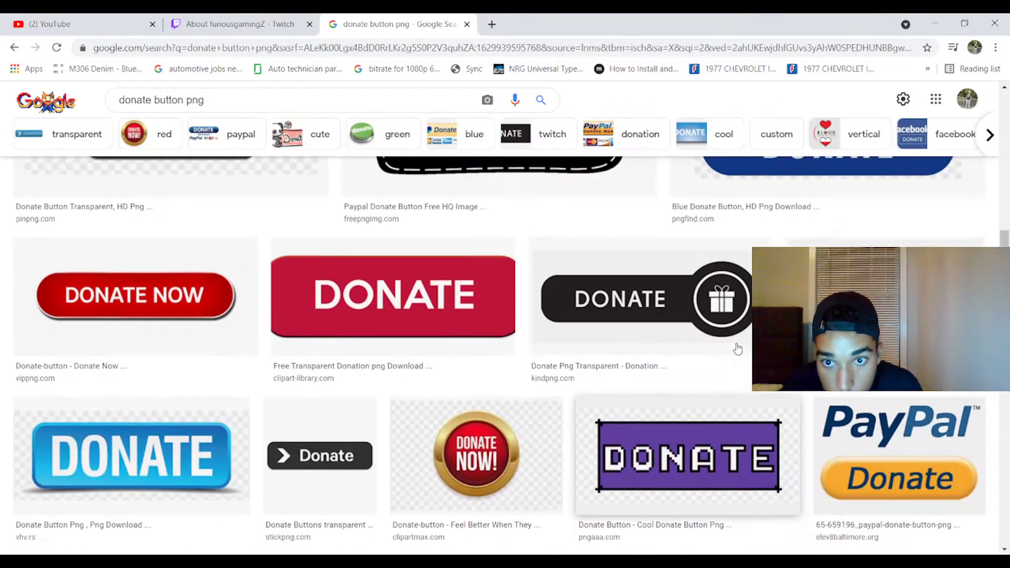
pyautogui.scroll(-5, 685, 475)
pyautogui.scroll(-6, 513, 462)
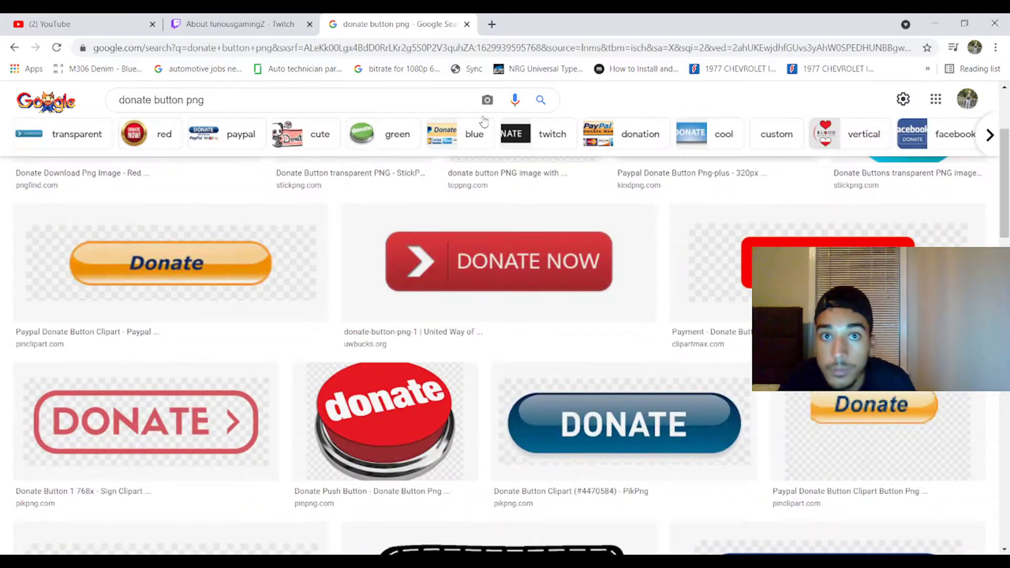
pyautogui.click(467, 24)
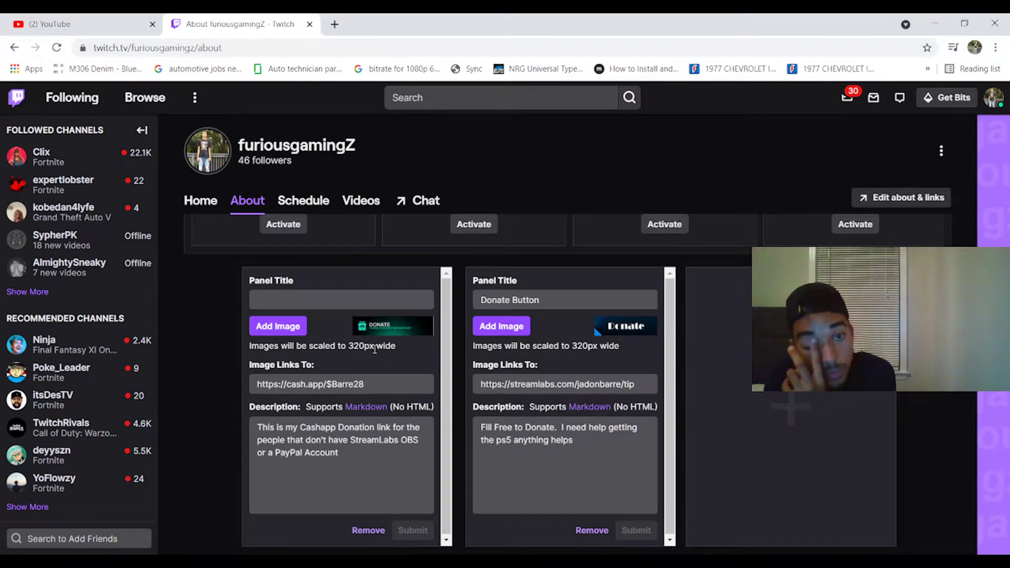
# Title the first panel 'CashApp Donation Link' and submit it
pyautogui.scroll(5, 411, 336)
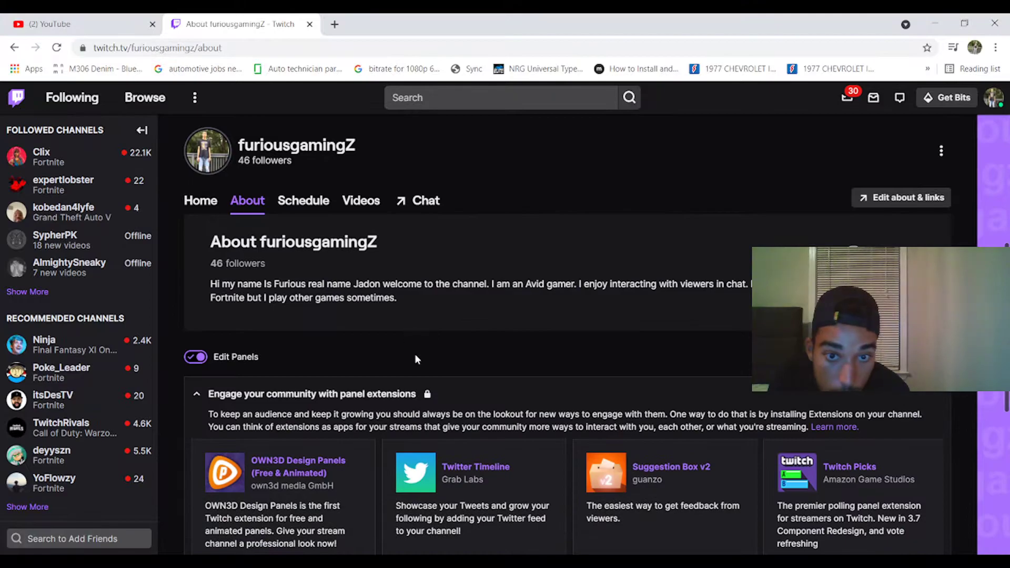
pyautogui.scroll(-3, 414, 353)
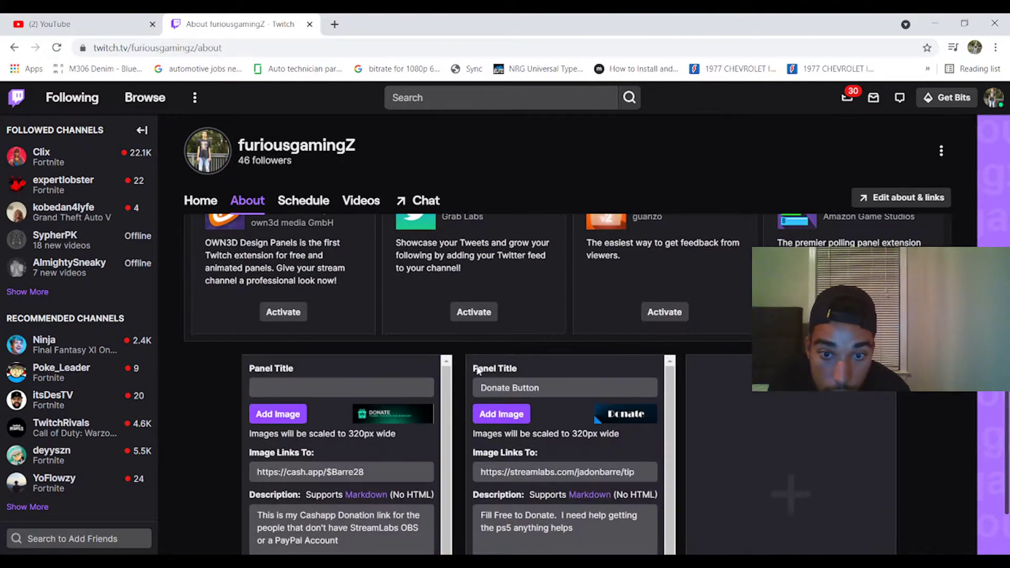
pyautogui.click(366, 381)
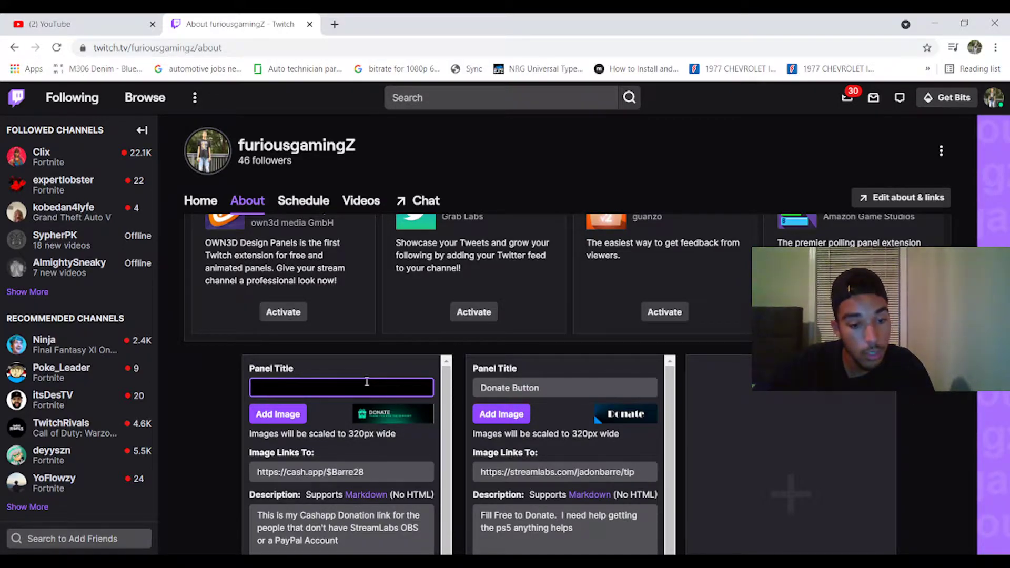
pyautogui.write('Dona')
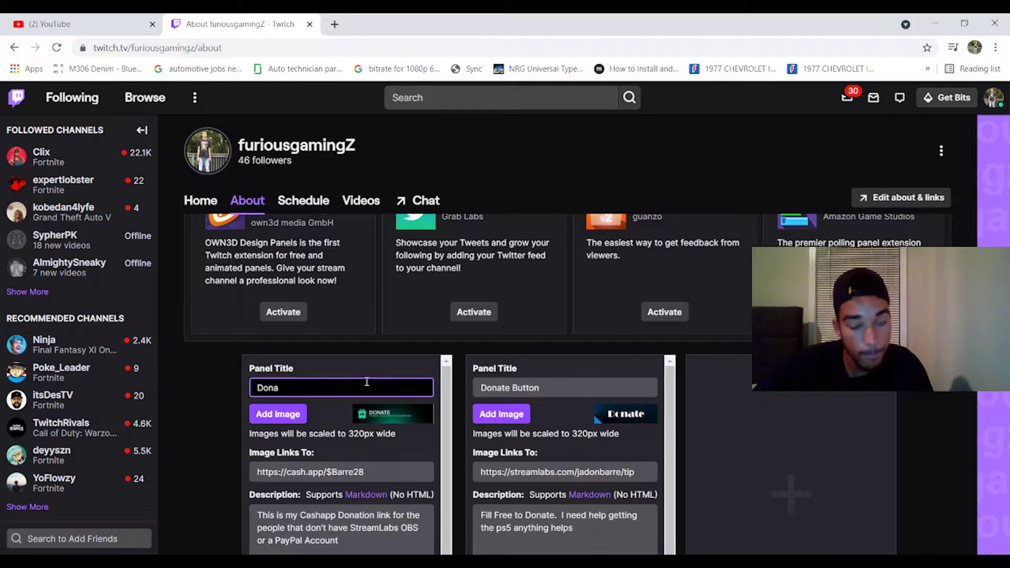
pyautogui.press('BackSpace')
pyautogui.press('BackSpace')
pyautogui.press('BackSpace')
pyautogui.press('BackSpace')
pyautogui.write('Caha')
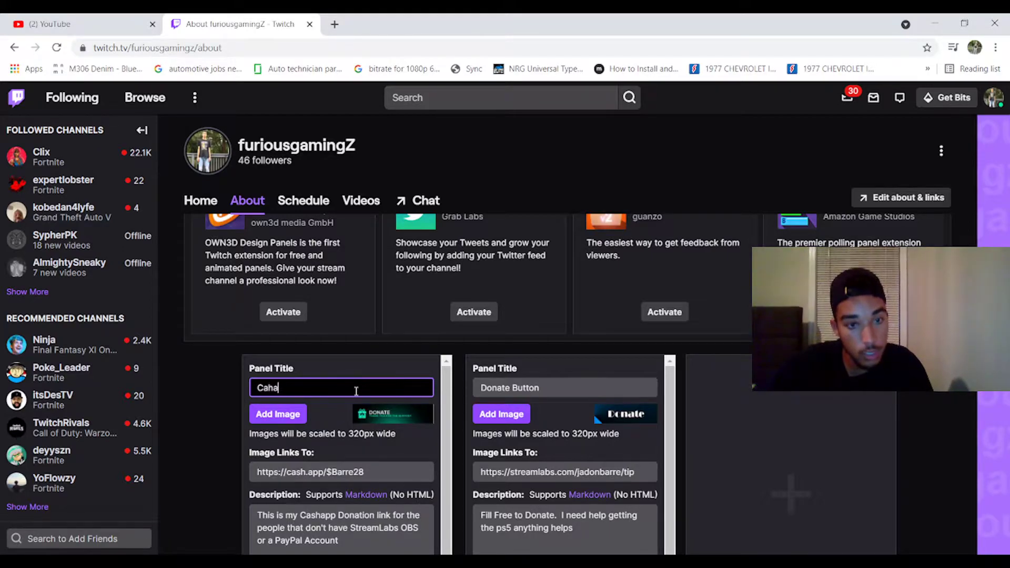
pyautogui.press('BackSpace')
pyautogui.press('BackSpace')
pyautogui.write('sh ')
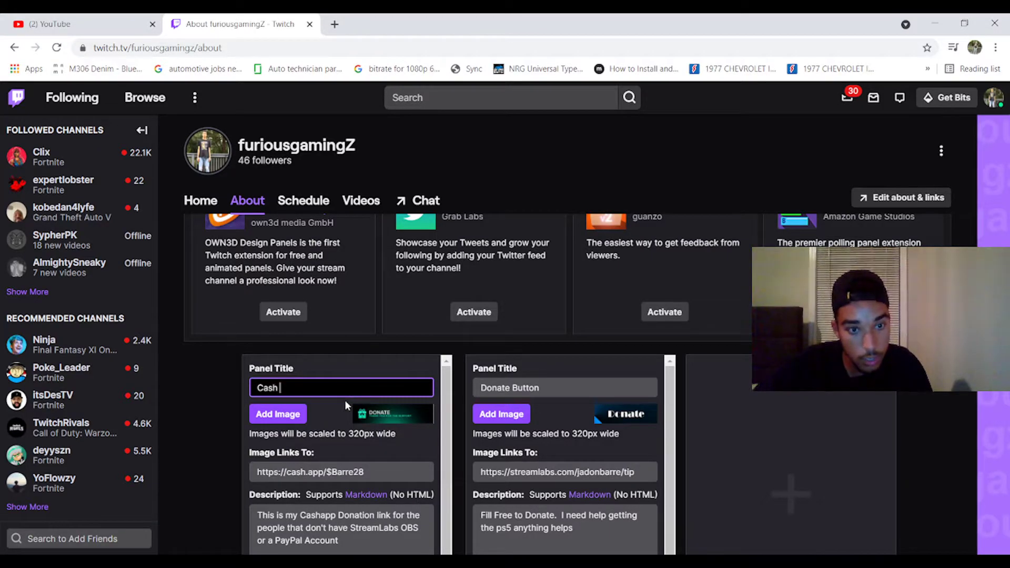
pyautogui.write('appDon')
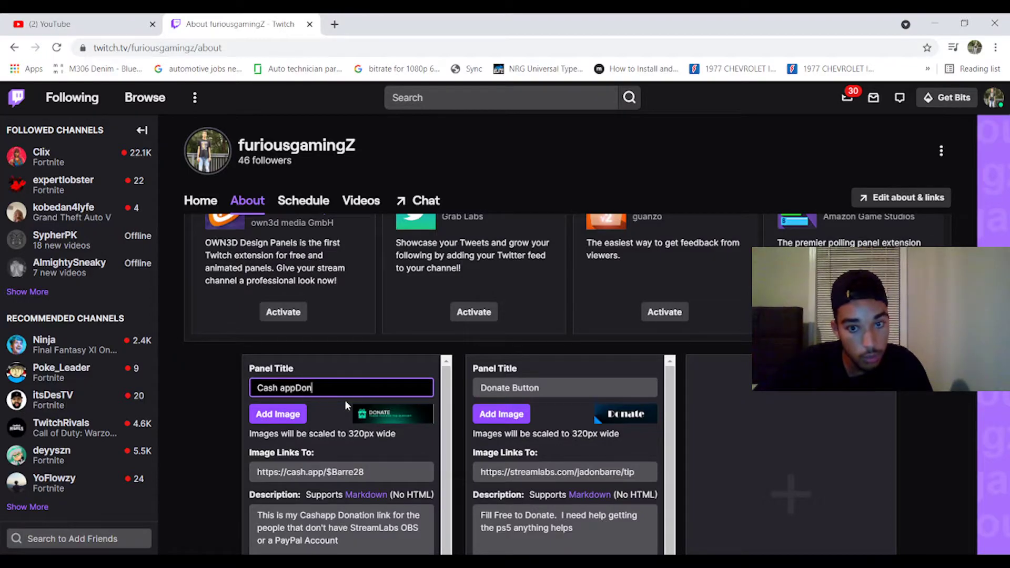
pyautogui.press('BackSpace')
pyautogui.press('BackSpace')
pyautogui.press('BackSpace')
pyautogui.press('BackSpace')
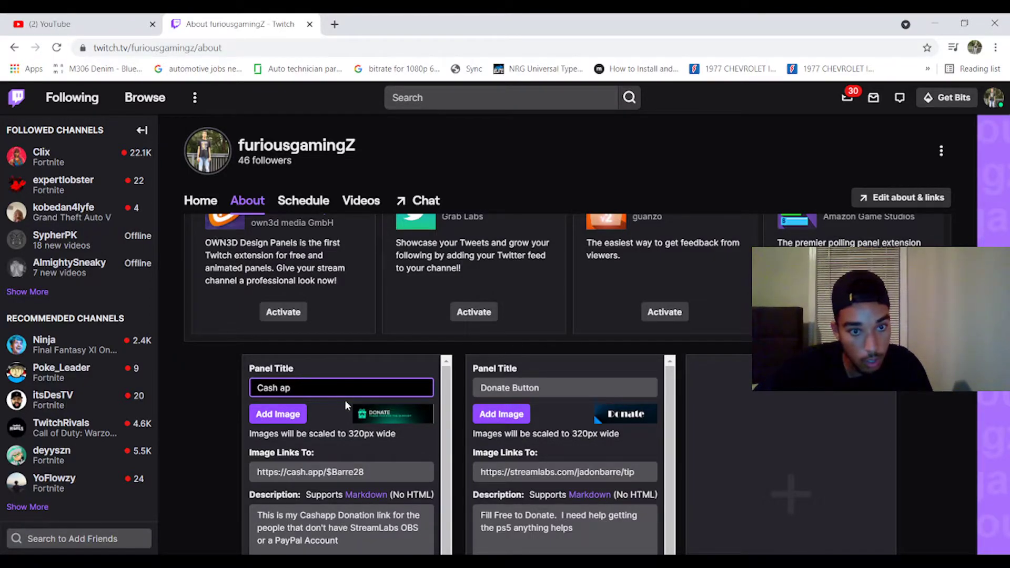
pyautogui.press('BackSpace')
pyautogui.press('BackSpace')
pyautogui.press('BackSpace')
pyautogui.write('AP')
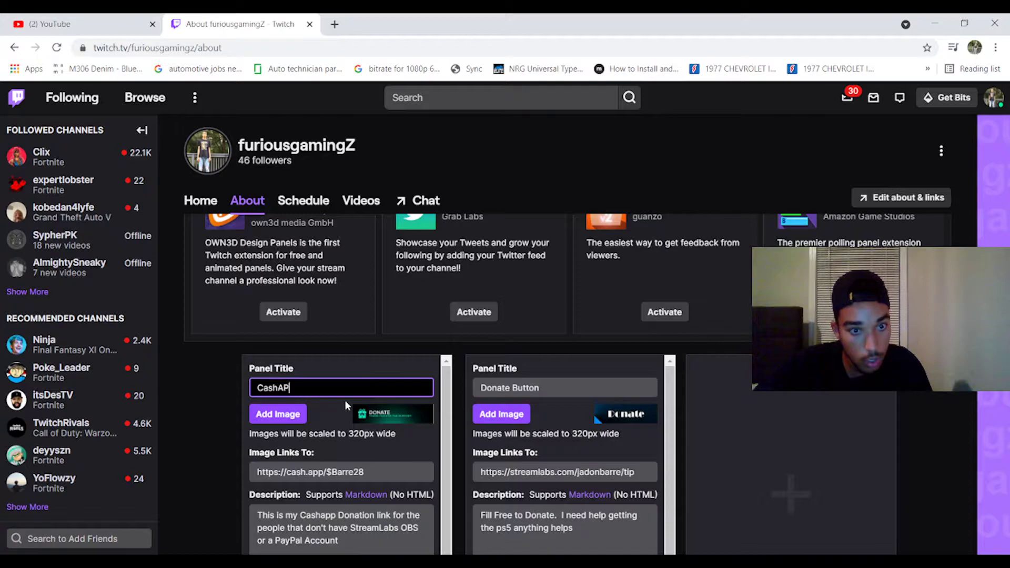
pyautogui.press('BackSpace')
pyautogui.write('pp')
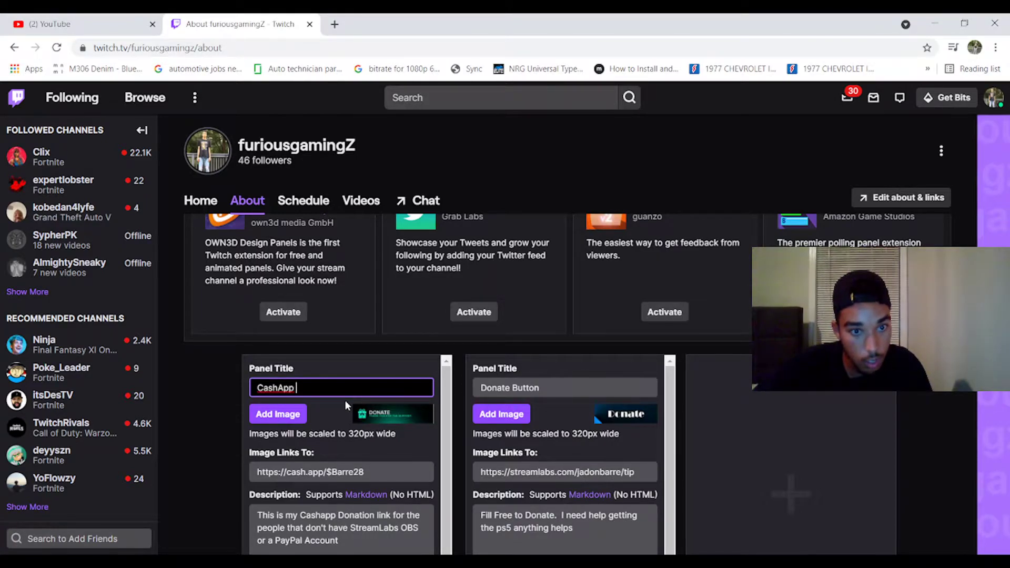
pyautogui.write(' Dona')
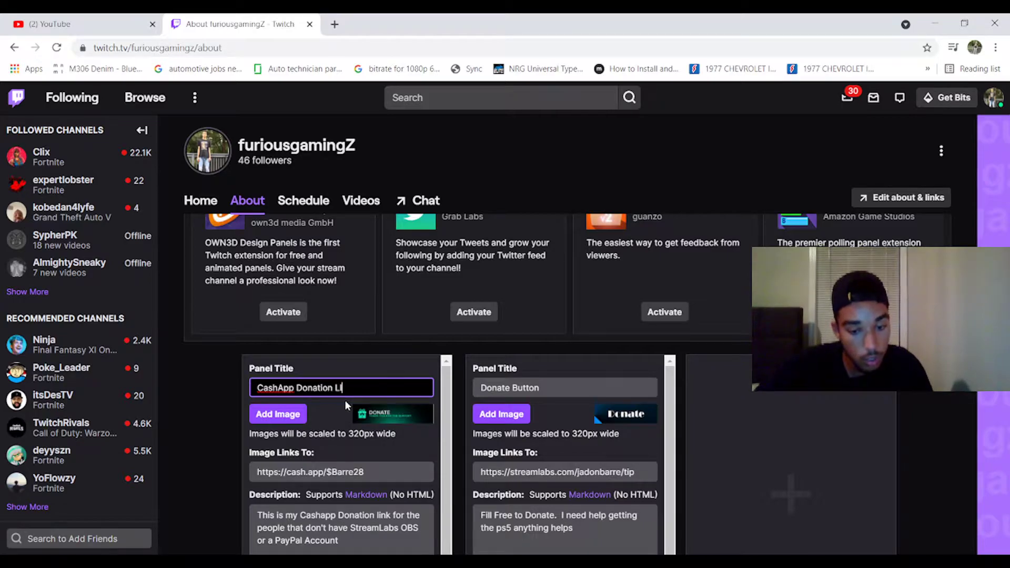
pyautogui.write('tion LINK')
pyautogui.press('BackSpace')
pyautogui.press('BackSpace')
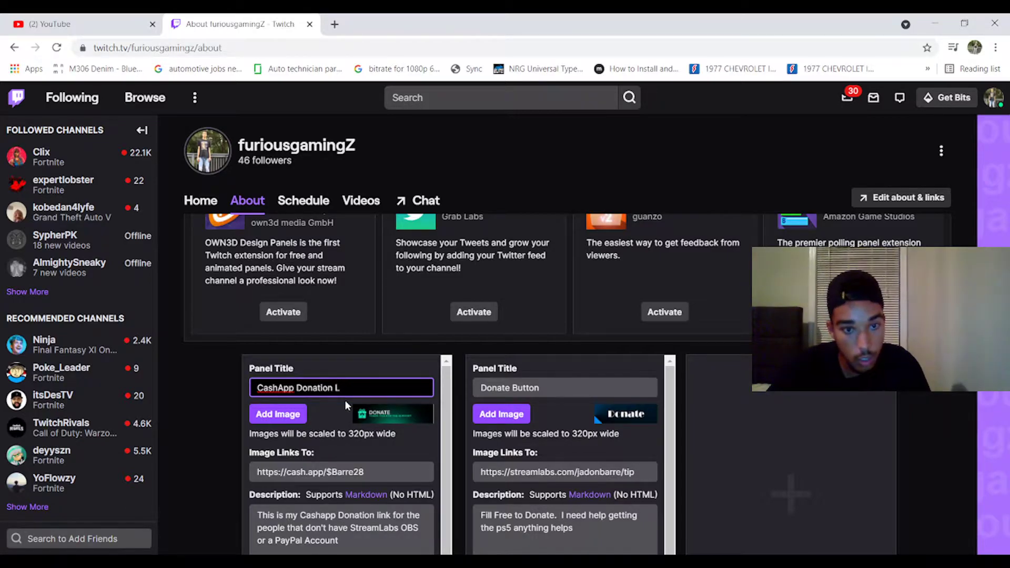
pyautogui.write('nk')
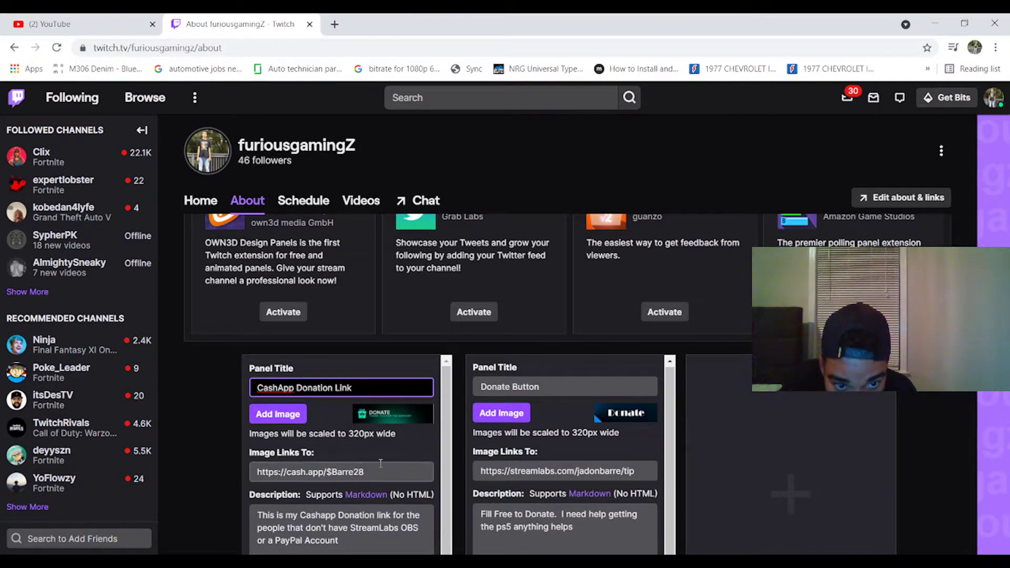
pyautogui.scroll(-2, 606, 476)
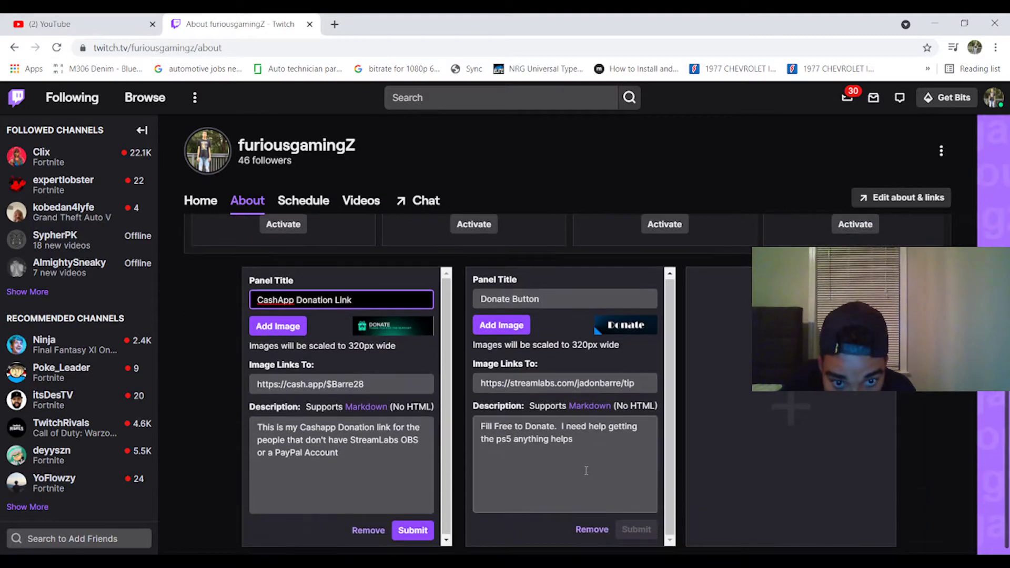
pyautogui.click(417, 530)
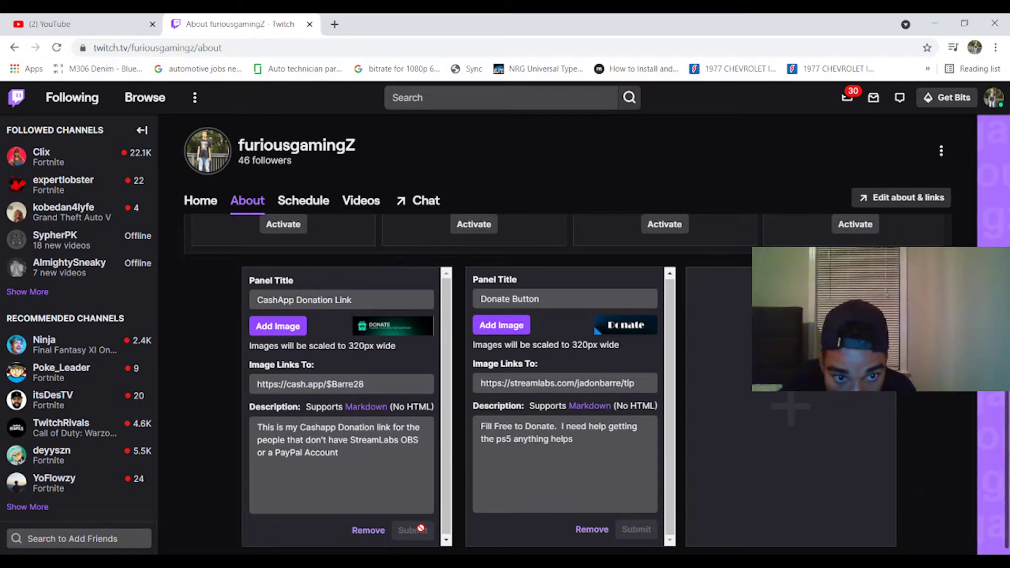
pyautogui.click(334, 24)
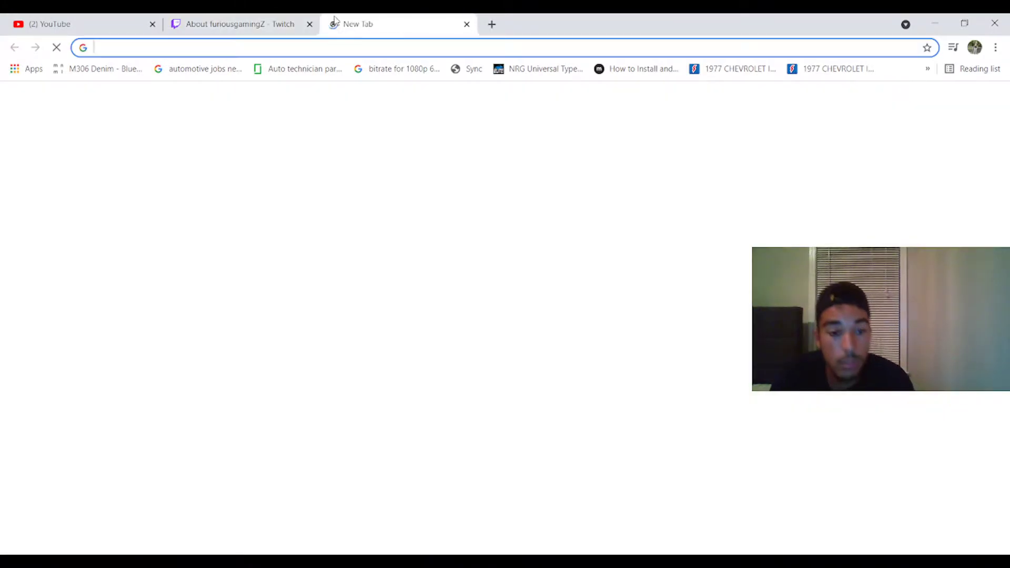
pyautogui.write('cash.app/account/activity')
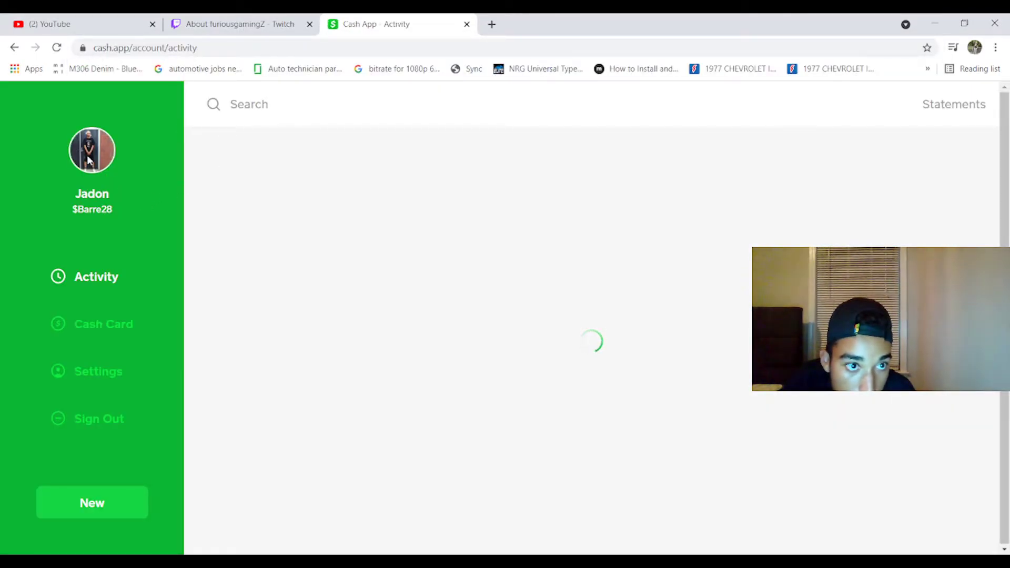
pyautogui.click(93, 213)
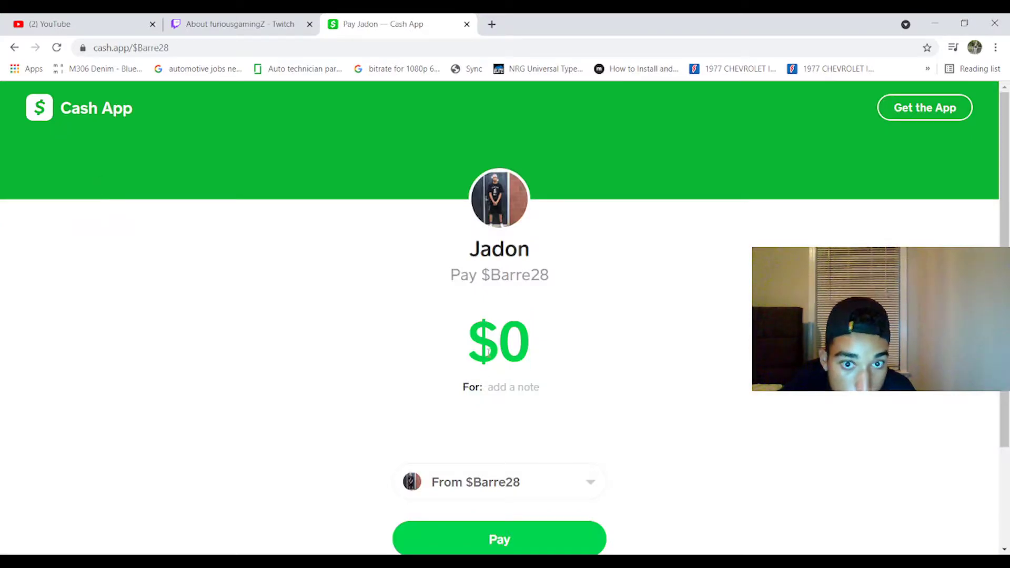
pyautogui.click(509, 334)
pyautogui.scroll(-5, 544, 302)
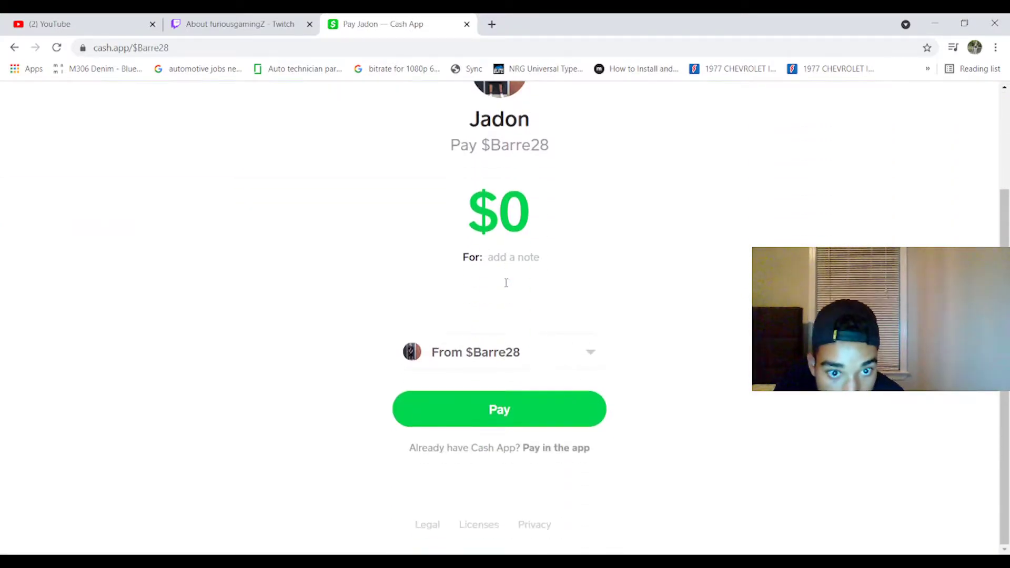
pyautogui.scroll(5, 504, 282)
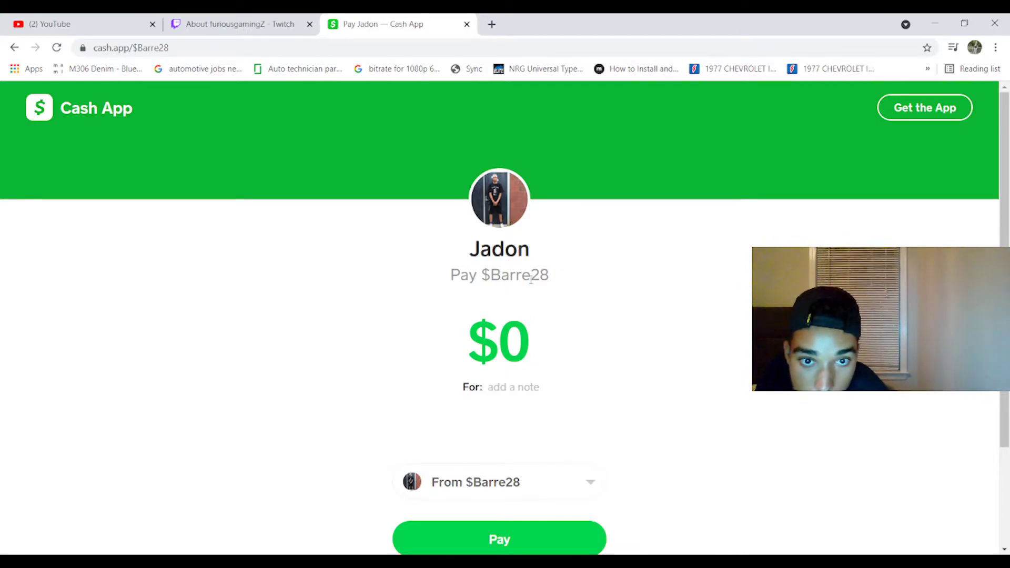
pyautogui.click(466, 24)
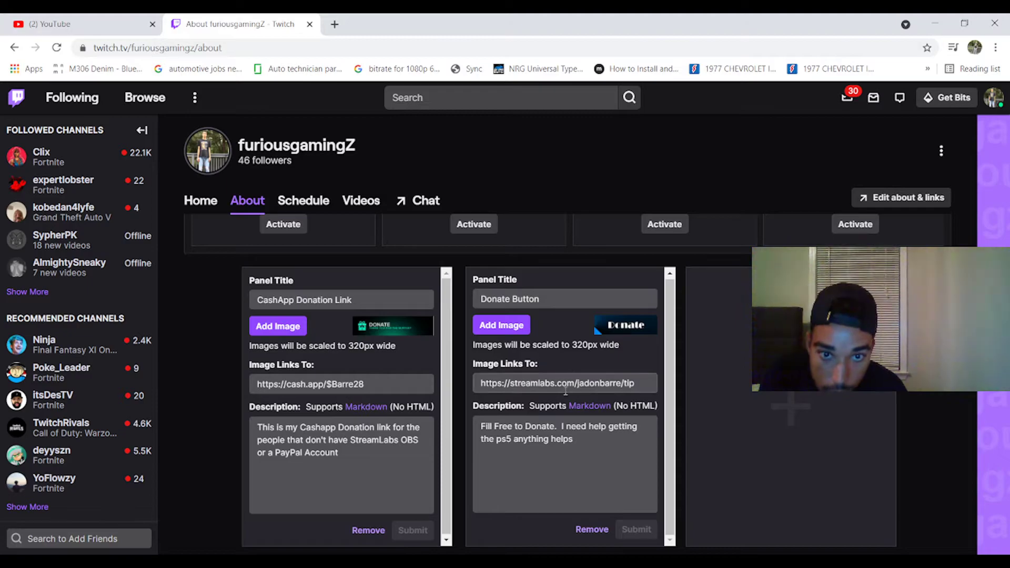
pyautogui.click(601, 392)
pyautogui.hotkey('ctrl', 'a')
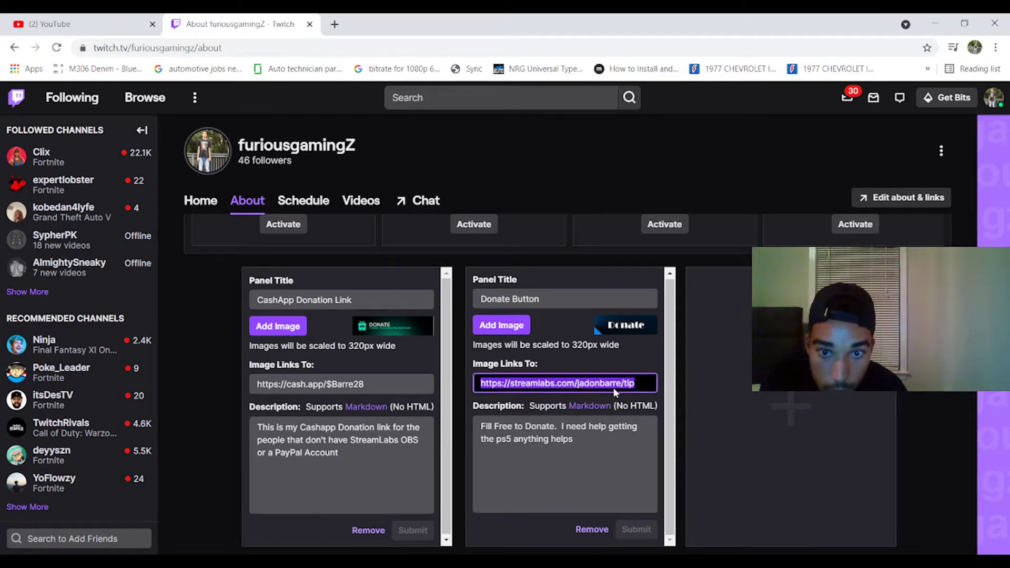
pyautogui.hotkey('ctrl', 'c')
pyautogui.hotkey('ctrl', 't')
pyautogui.hotkey('ctrl', 'v')
pyautogui.press('Return')
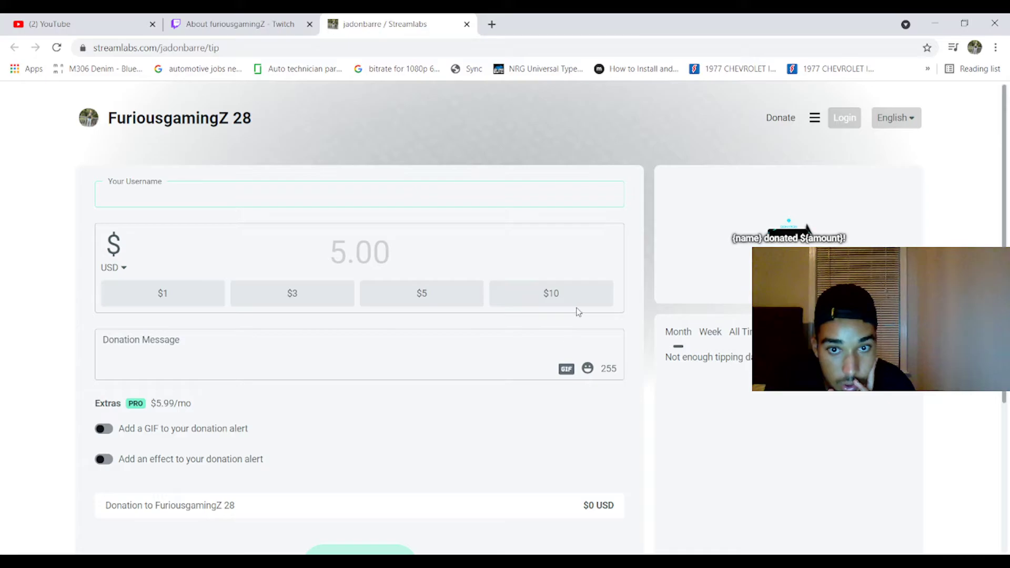
pyautogui.scroll(-4, 548, 318)
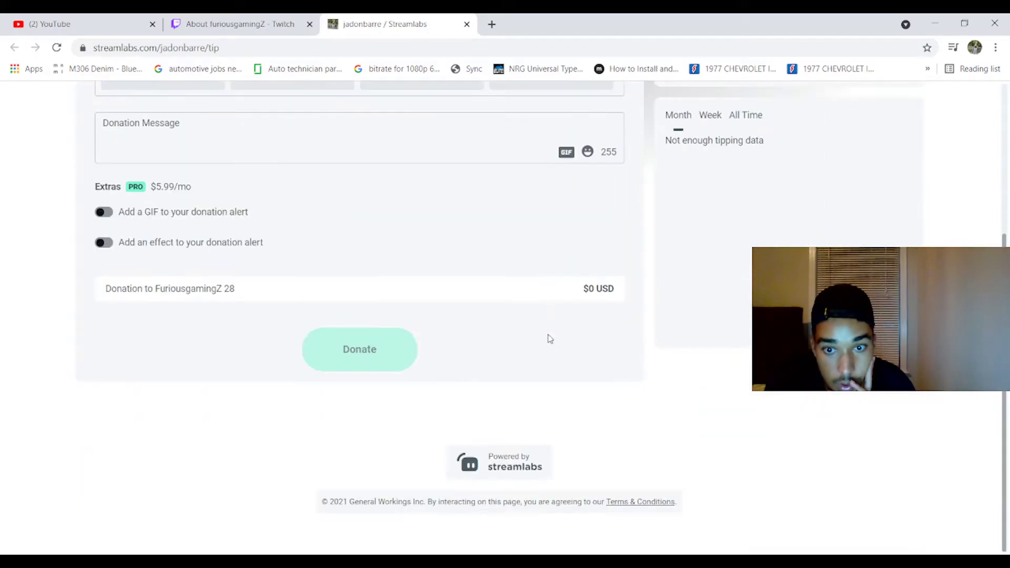
pyautogui.scroll(4, 548, 338)
pyautogui.click(466, 23)
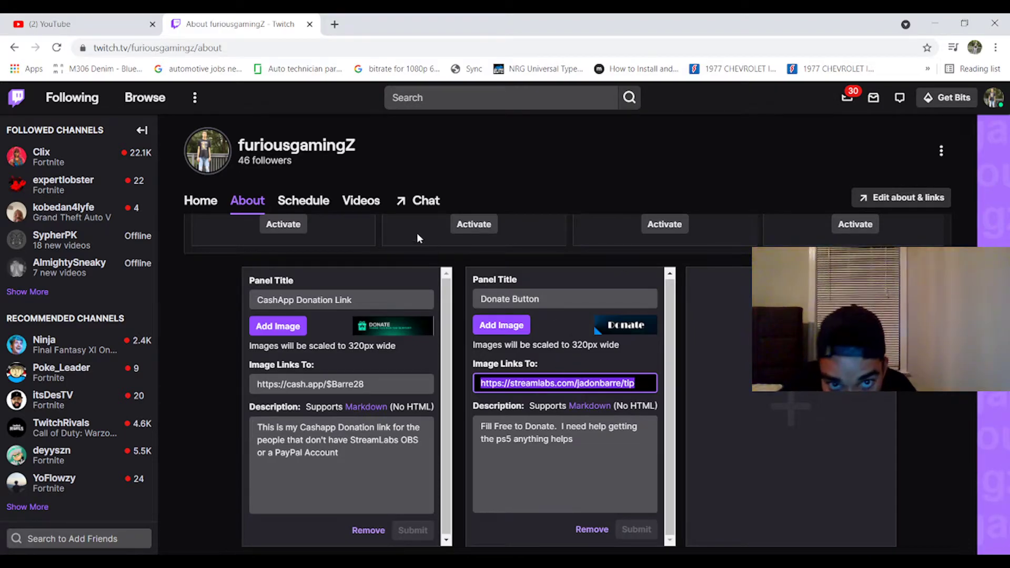
# Open the channel's About page from the account menu and check both published donation panels
pyautogui.scroll(5, 613, 289)
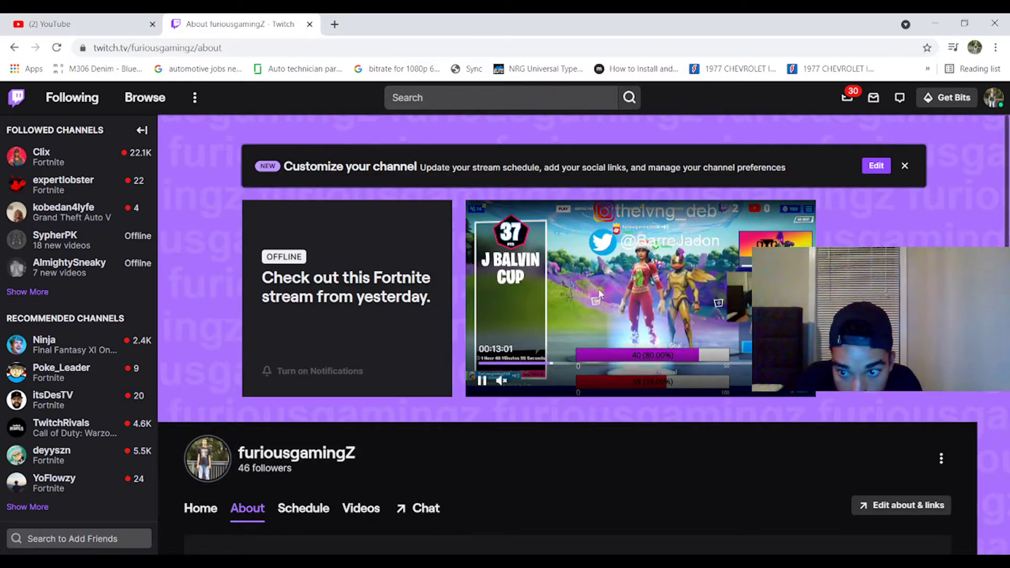
pyautogui.scroll(-5, 604, 315)
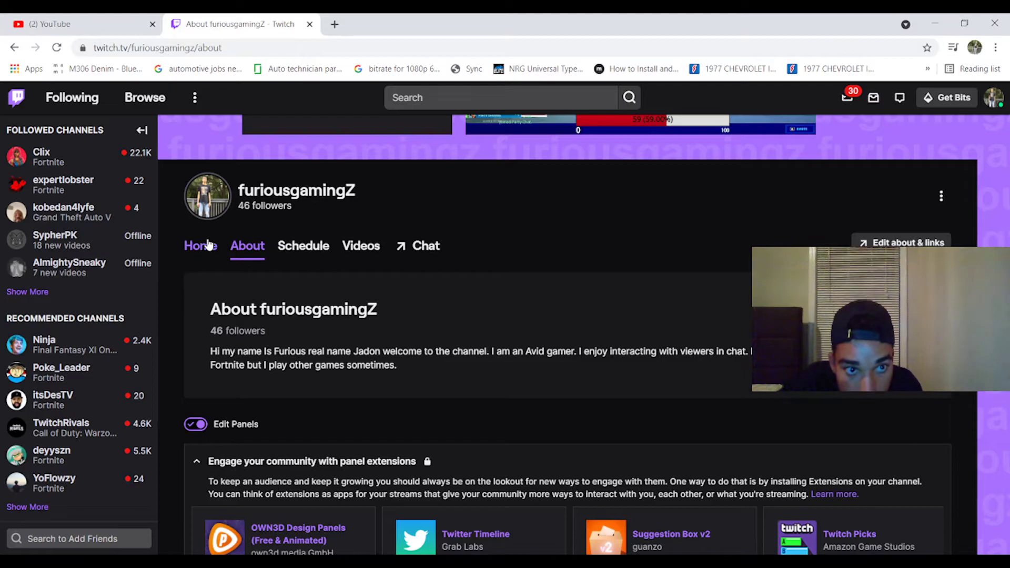
pyautogui.click(994, 97)
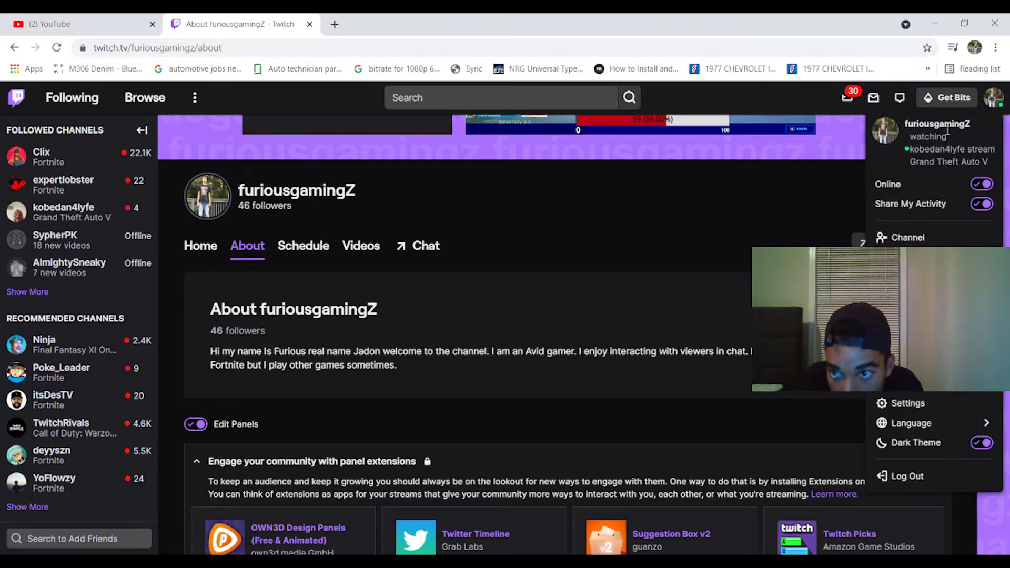
pyautogui.click(908, 238)
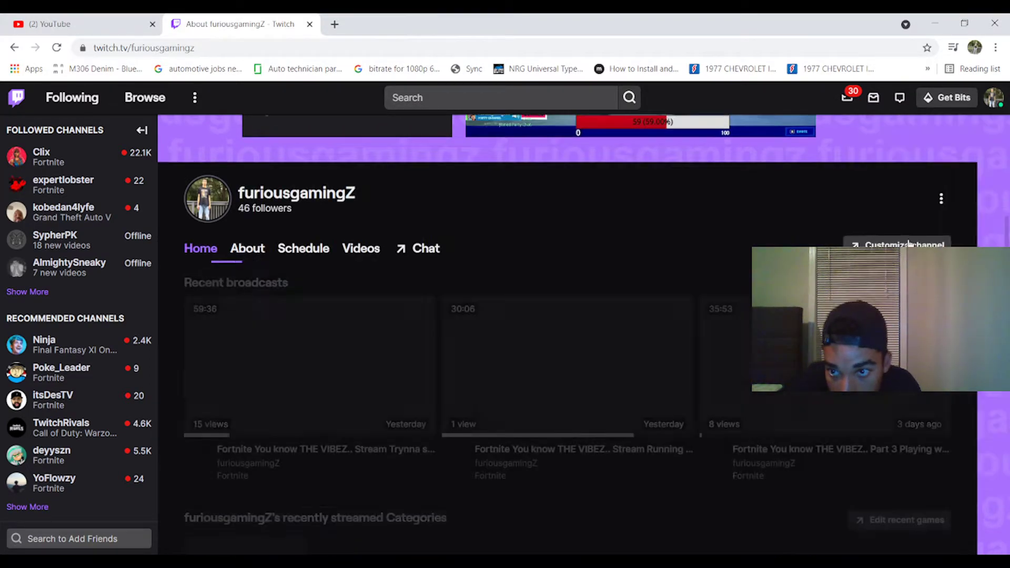
pyautogui.click(247, 249)
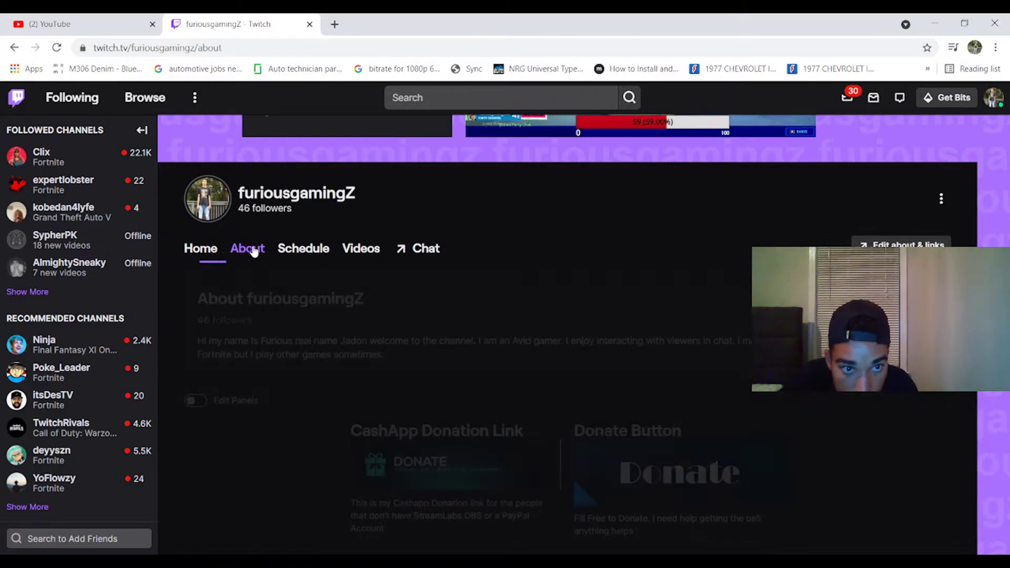
pyautogui.scroll(-4, 334, 289)
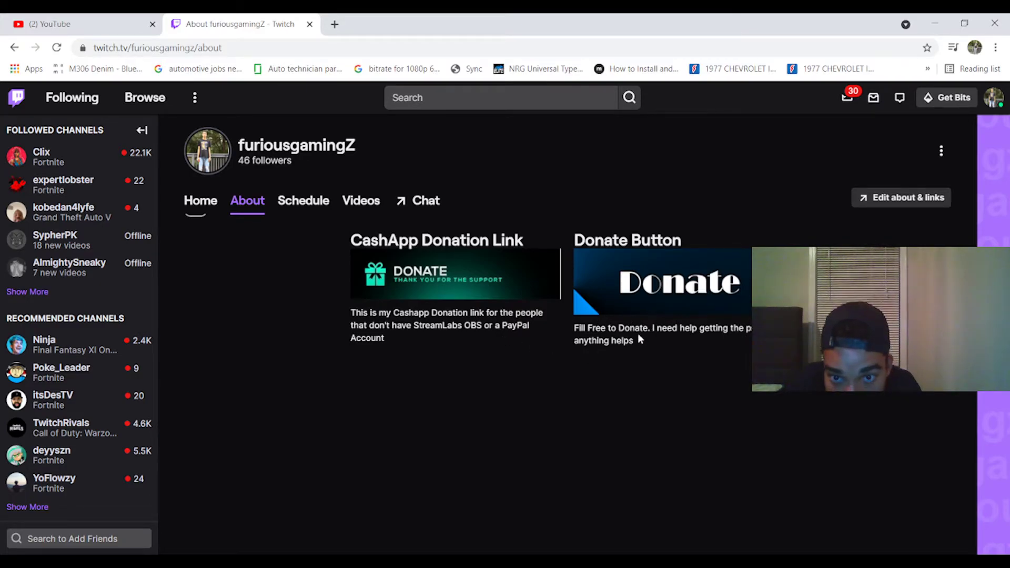
pyautogui.scroll(10, 566, 301)
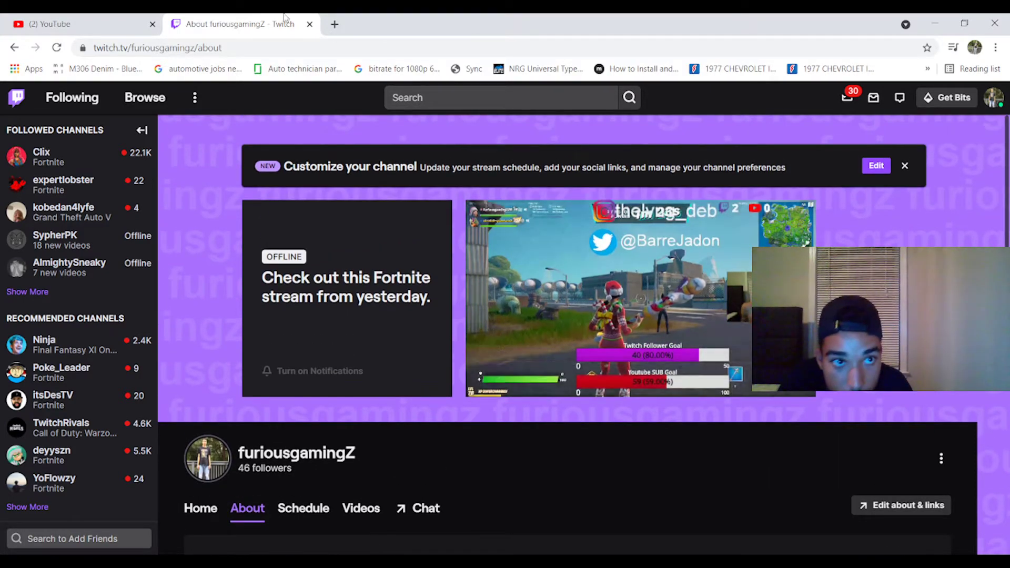
# Switch to the YouTube tab and go to Your channel from the account menu
pyautogui.click(109, 19)
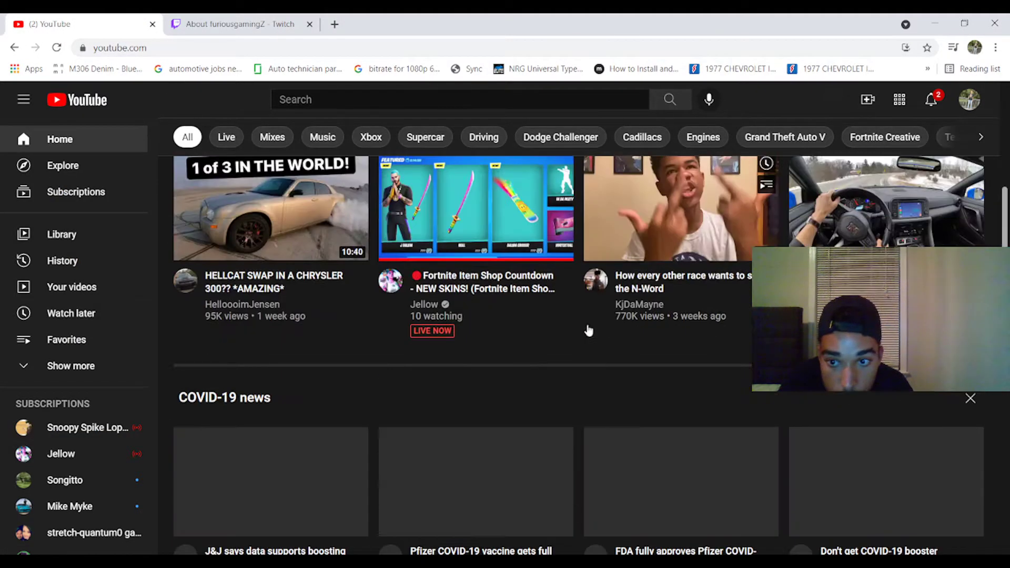
pyautogui.scroll(8, 337, 326)
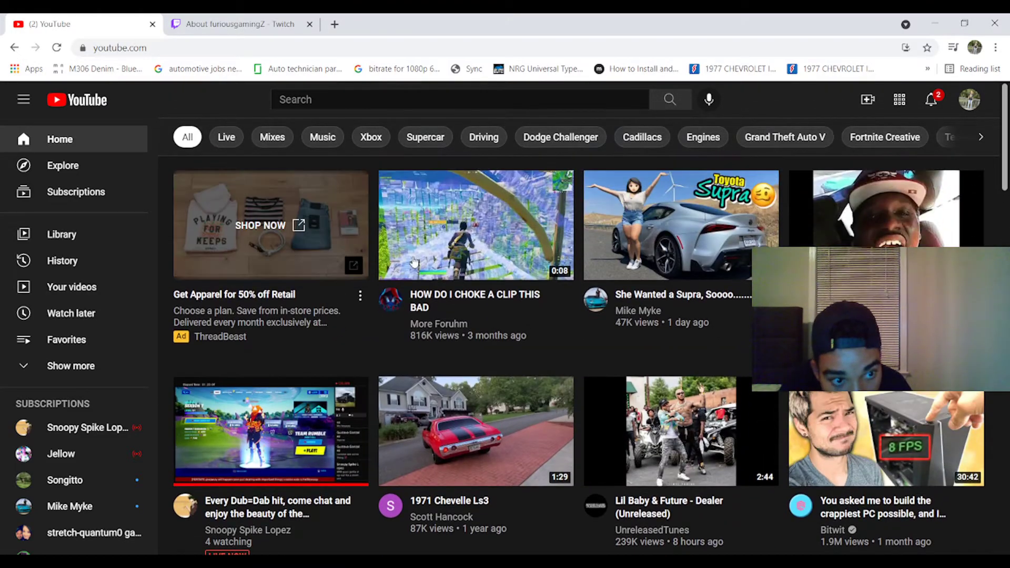
pyautogui.moveTo(833, 221)
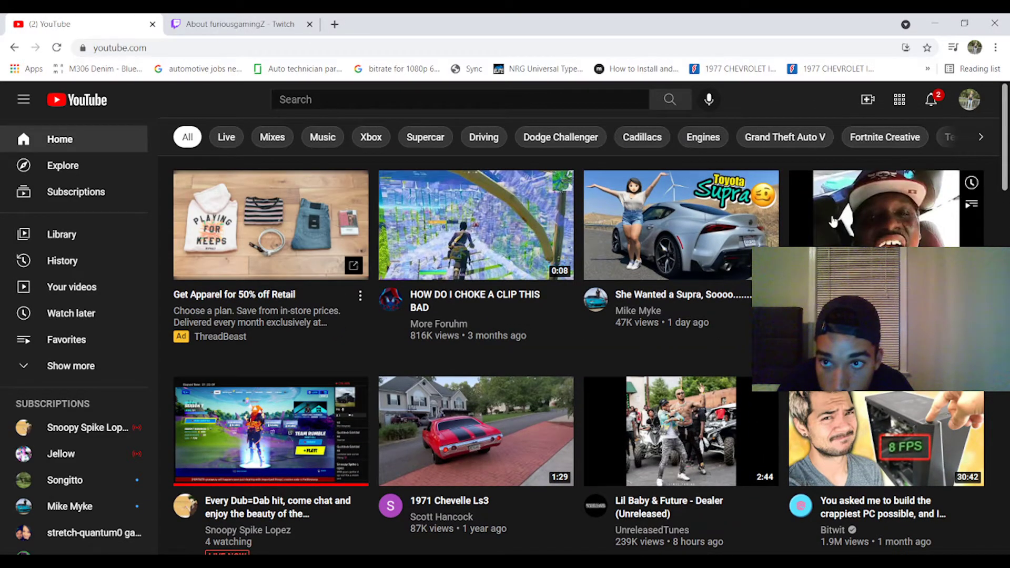
pyautogui.moveTo(677, 316)
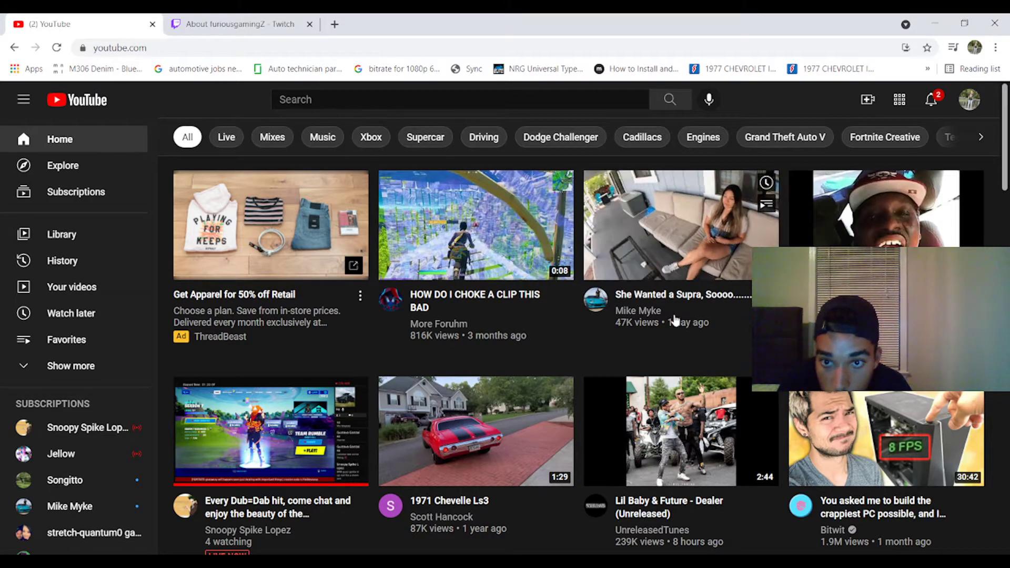
pyautogui.click(976, 103)
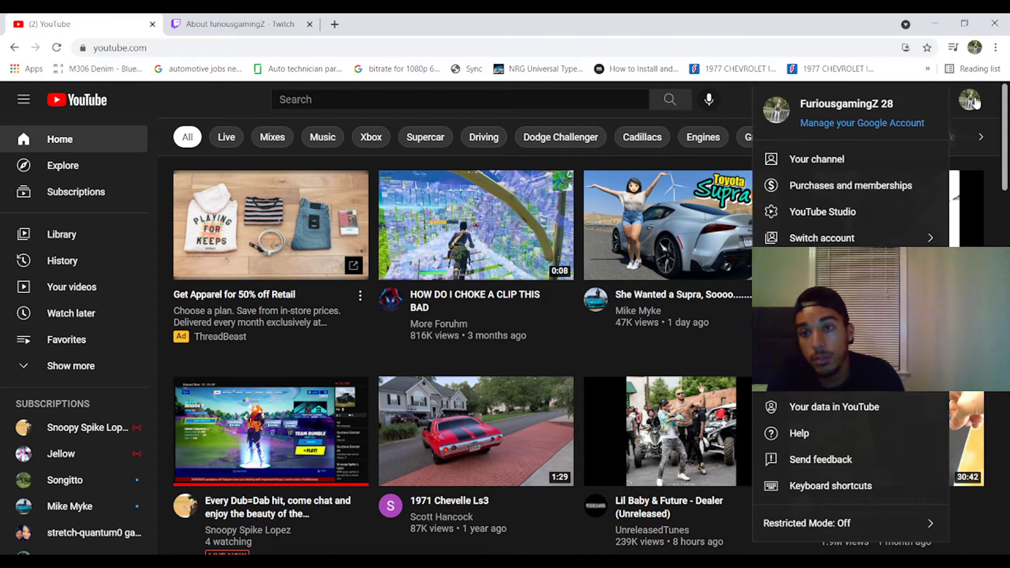
pyautogui.click(994, 109)
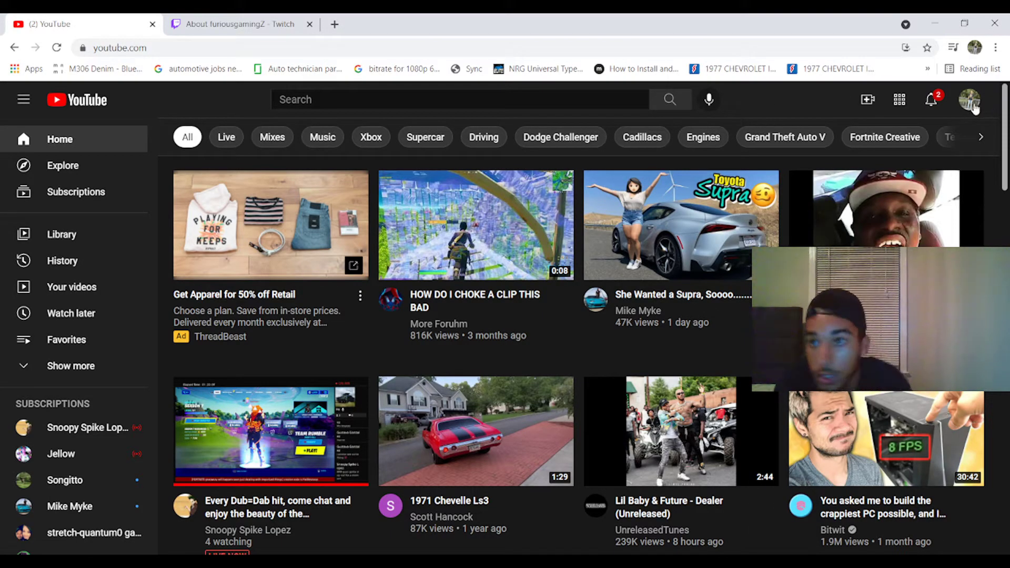
pyautogui.click(968, 103)
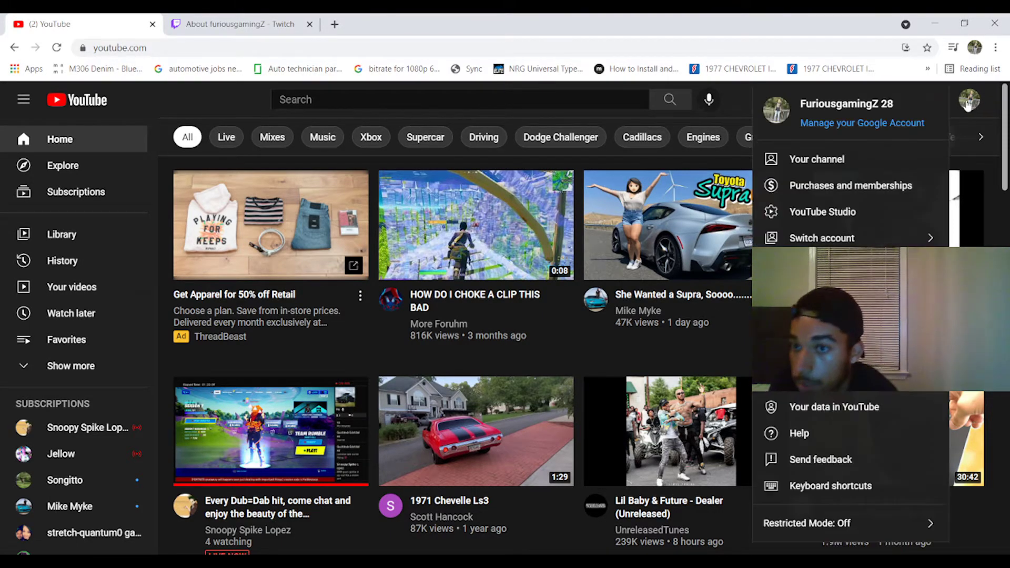
pyautogui.click(816, 161)
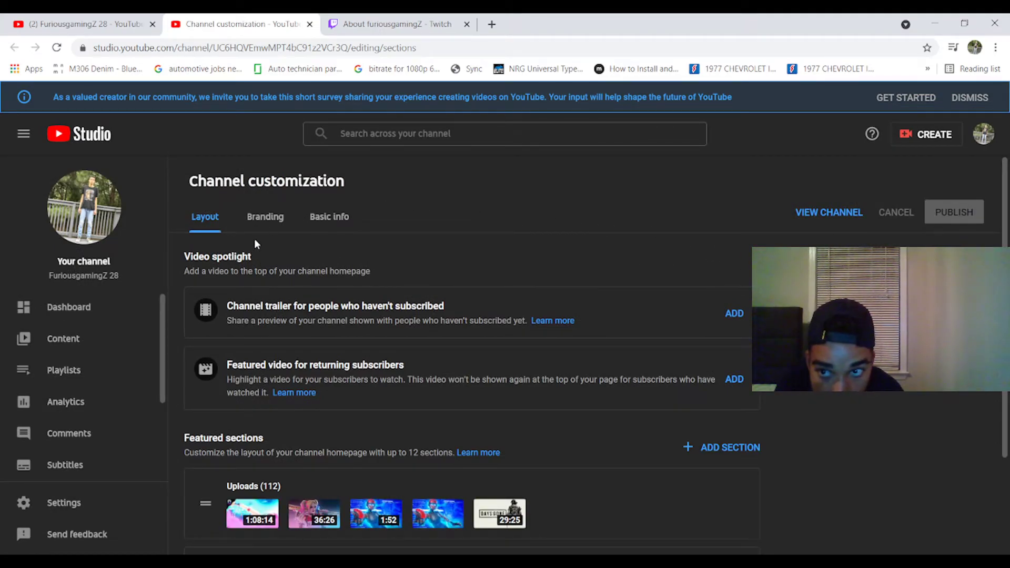
# Review the Branding tab's banner and watermark settings, then return to the Layout tab
pyautogui.scroll(-3, 254, 238)
pyautogui.scroll(3, 256, 239)
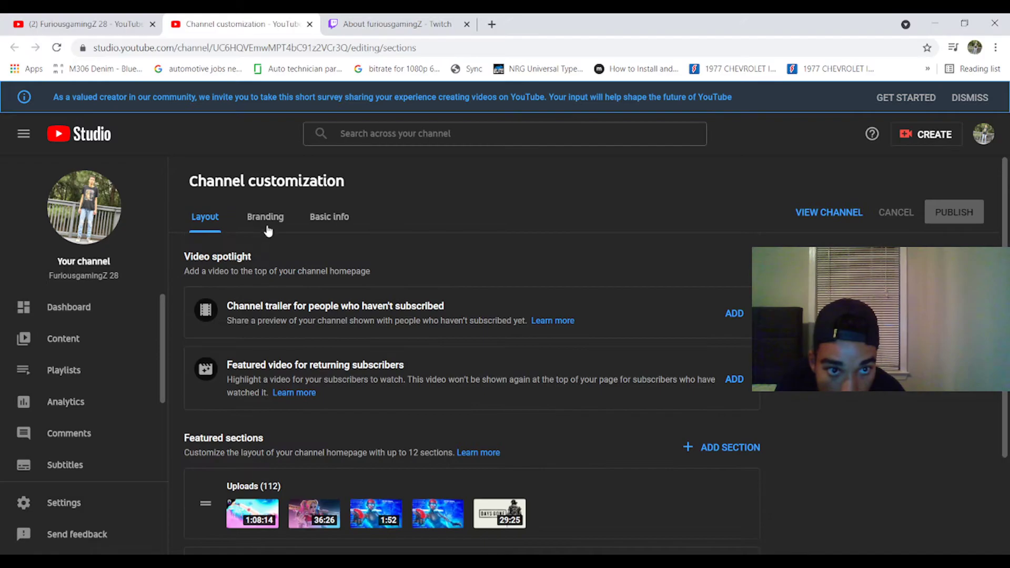
pyautogui.click(268, 219)
pyautogui.scroll(-3, 295, 244)
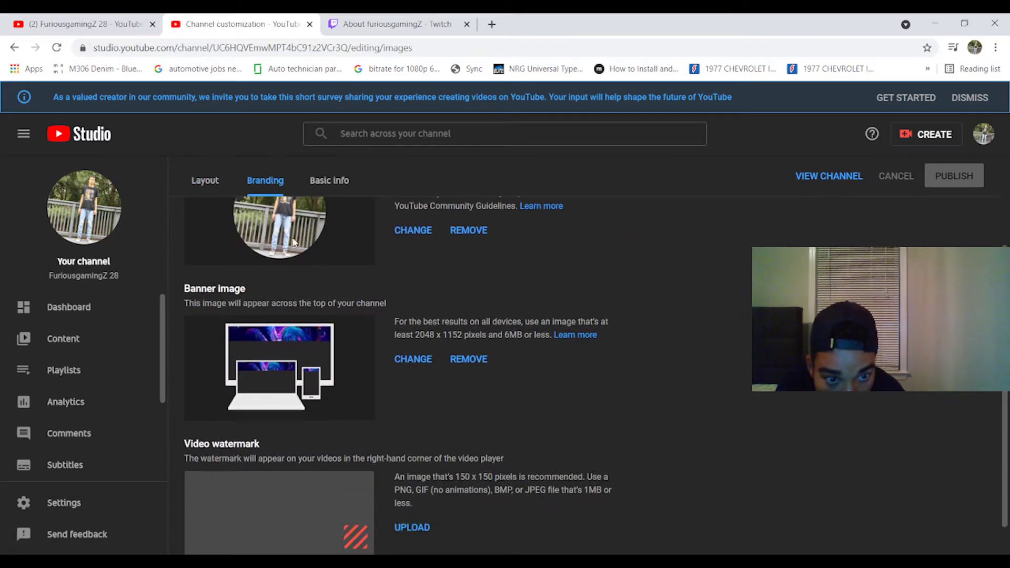
pyautogui.scroll(3, 294, 245)
pyautogui.click(205, 218)
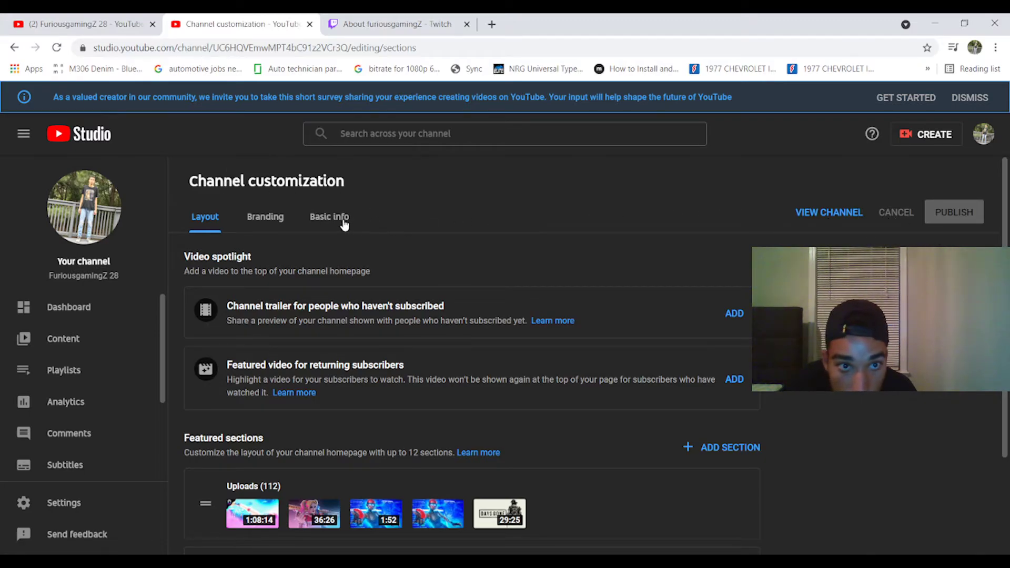
pyautogui.scroll(-3, 344, 226)
pyautogui.scroll(3, 342, 206)
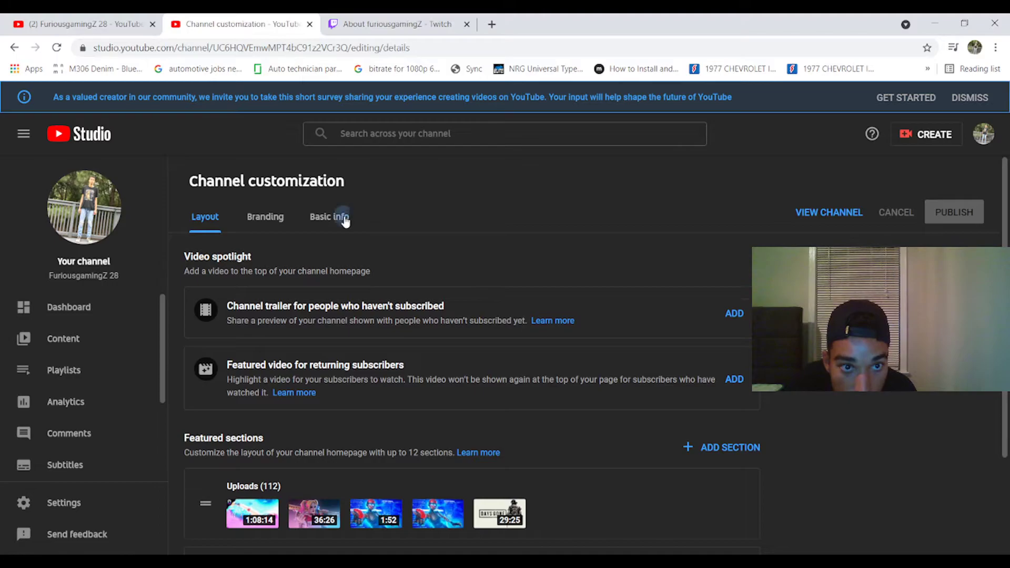
# Open Basic info and review the description and its Cash App and Streamlabs donation links
pyautogui.click(342, 218)
pyautogui.scroll(-2, 344, 221)
pyautogui.scroll(2, 337, 223)
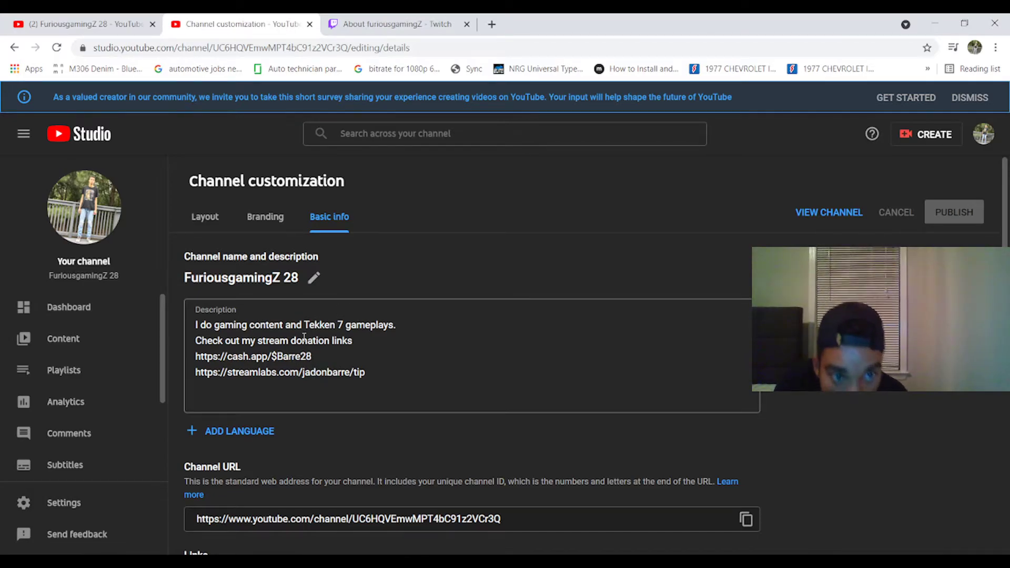
pyautogui.scroll(-5, 307, 350)
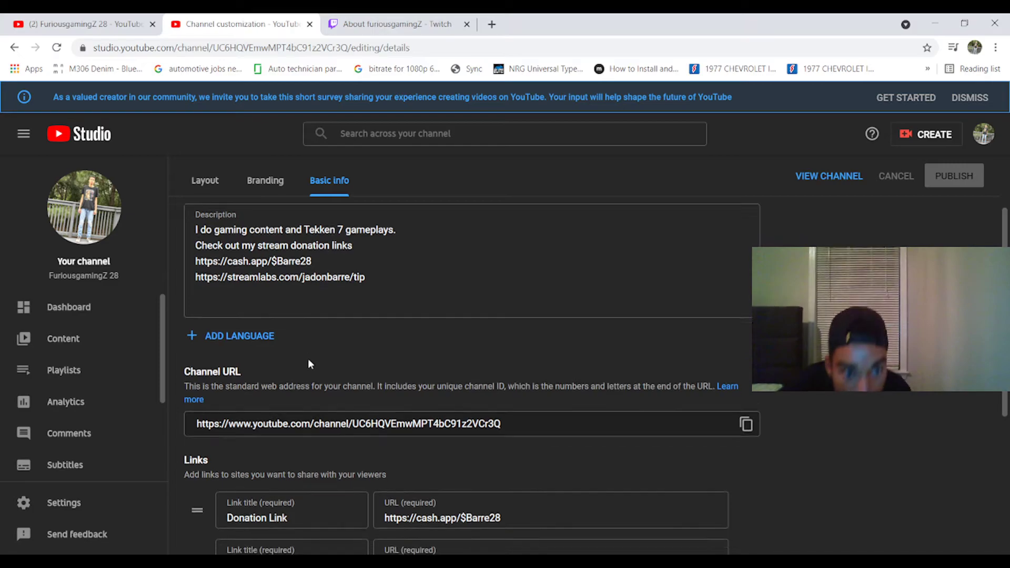
pyautogui.scroll(5, 309, 368)
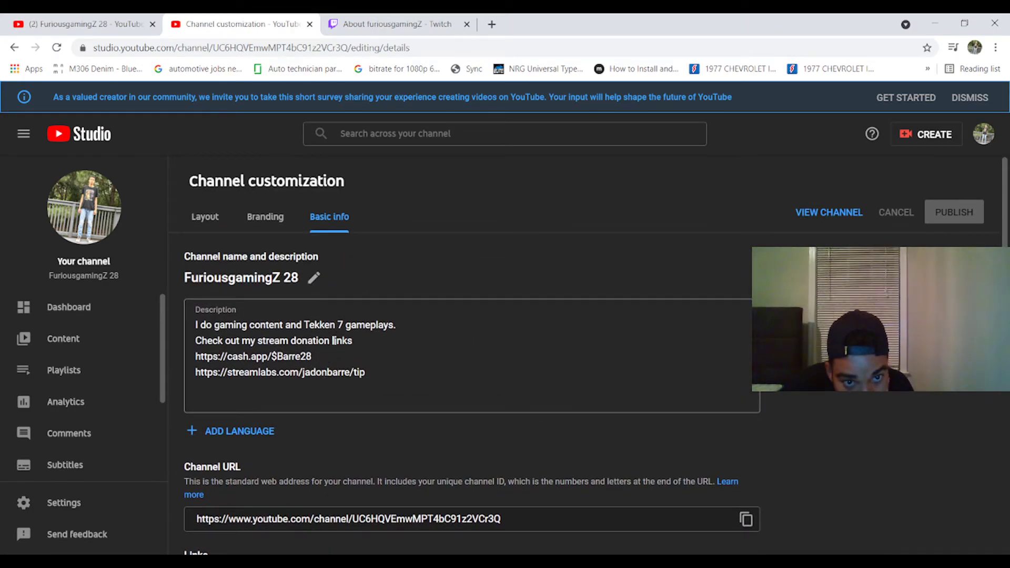
pyautogui.scroll(-6, 347, 334)
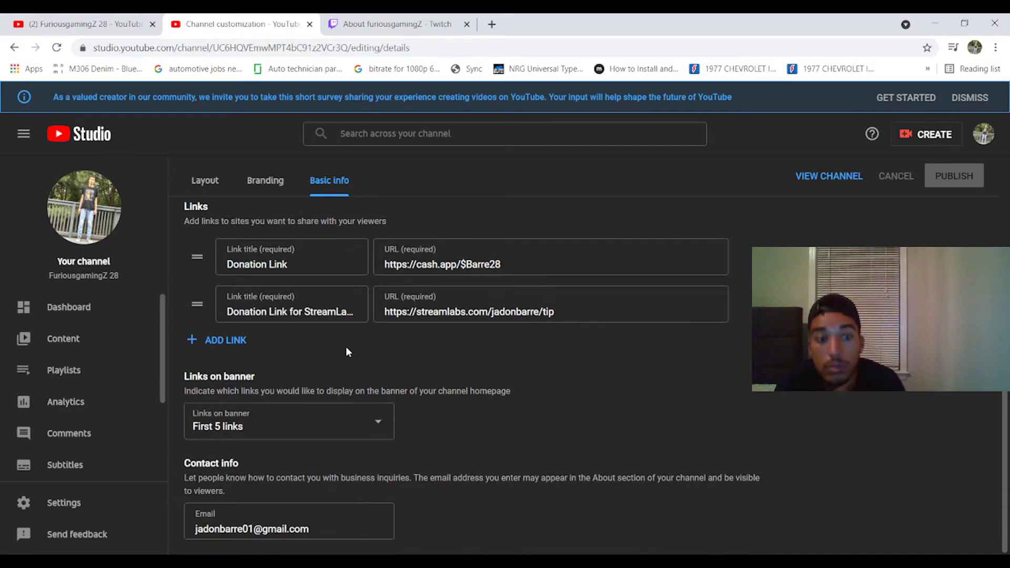
pyautogui.scroll(5, 346, 346)
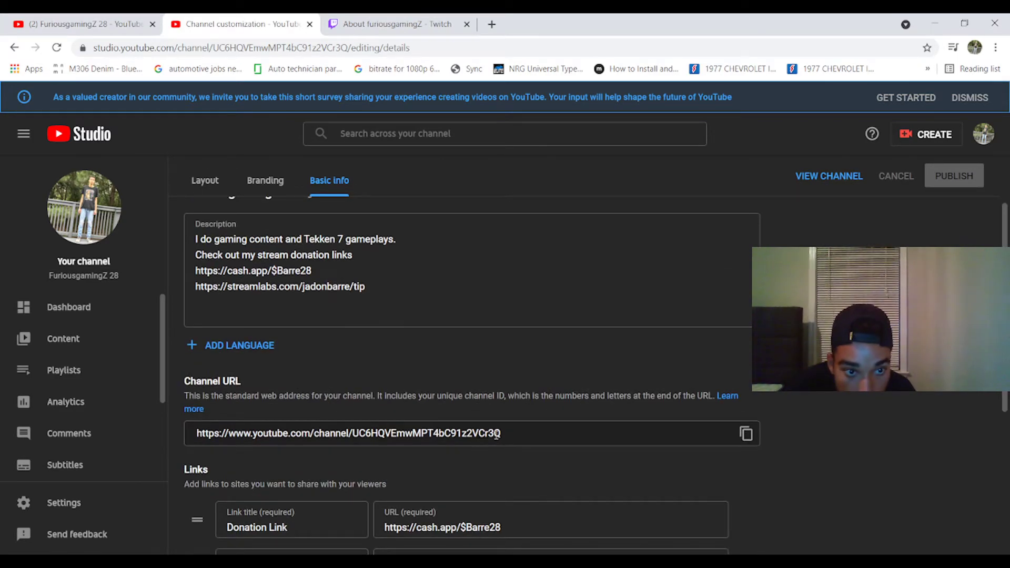
pyautogui.scroll(-3, 496, 435)
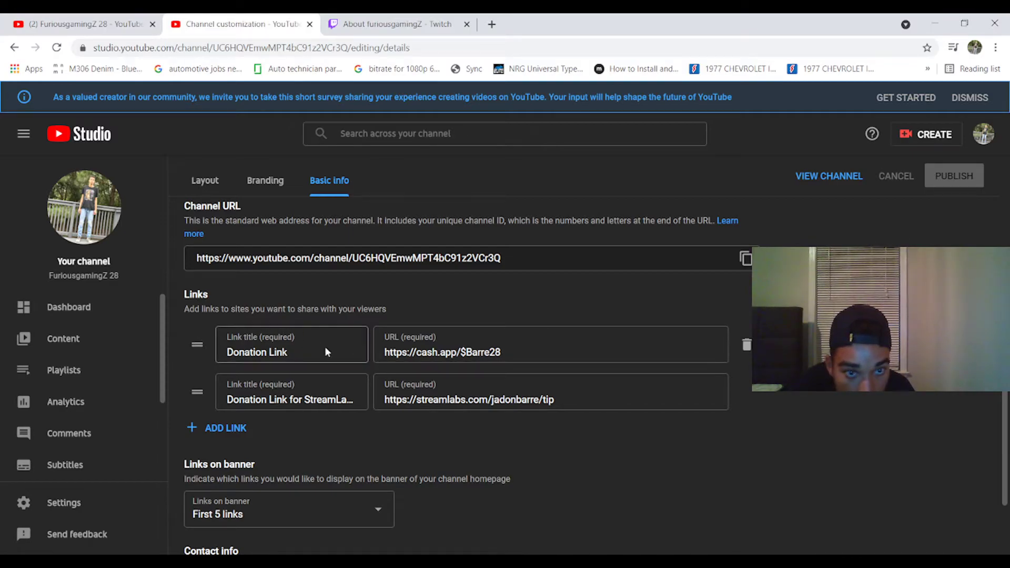
# Add a link row, then delete the empty third row so only the two donation links remain
pyautogui.click(216, 427)
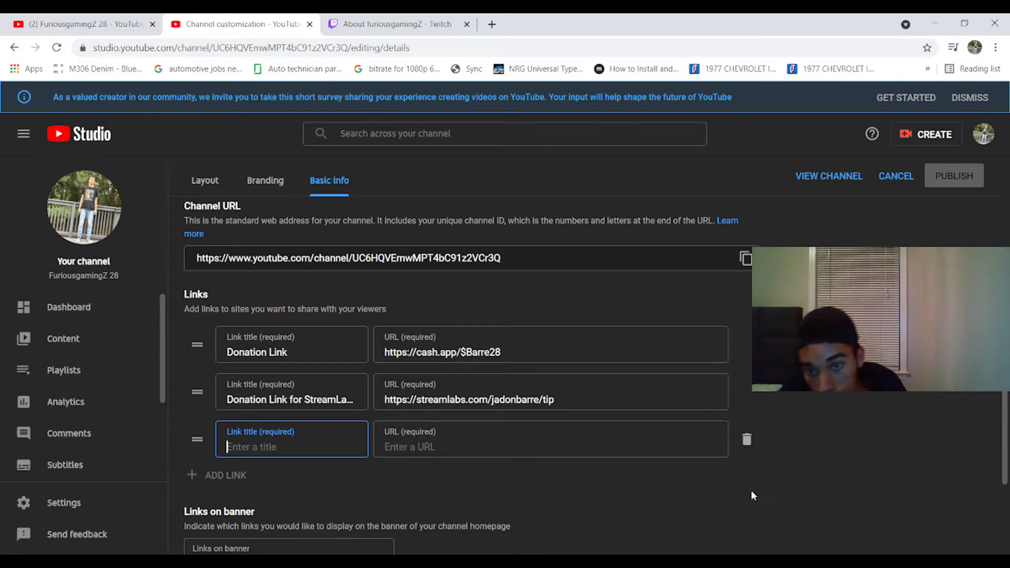
pyautogui.click(746, 447)
pyautogui.scroll(5, 306, 211)
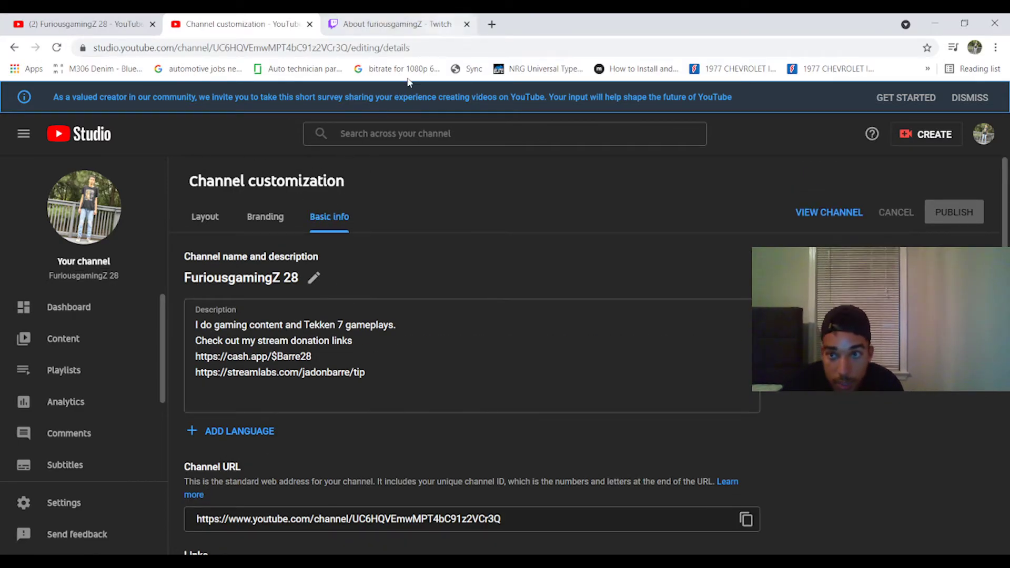
pyautogui.scroll(-5, 316, 388)
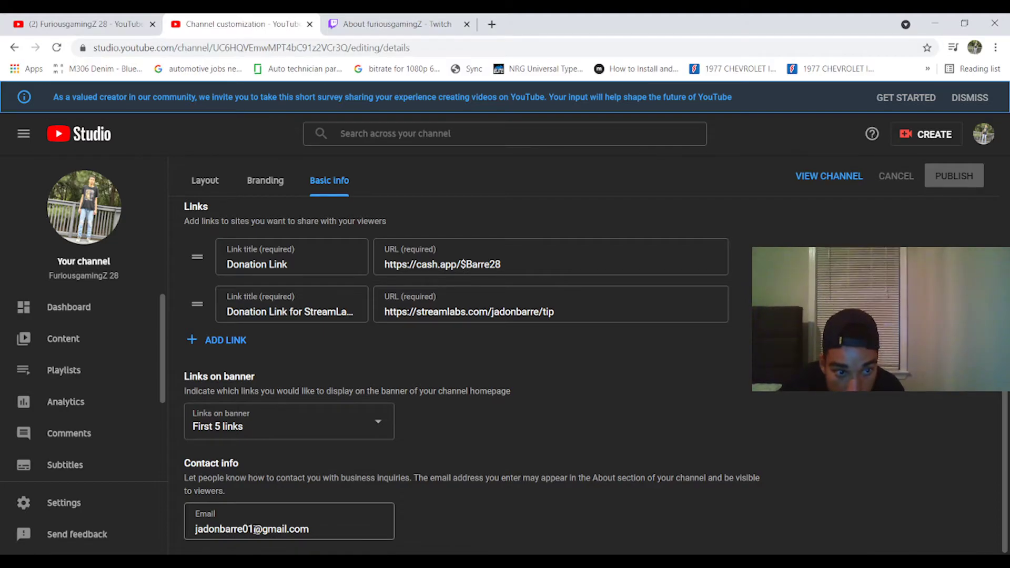
pyautogui.scroll(6, 254, 530)
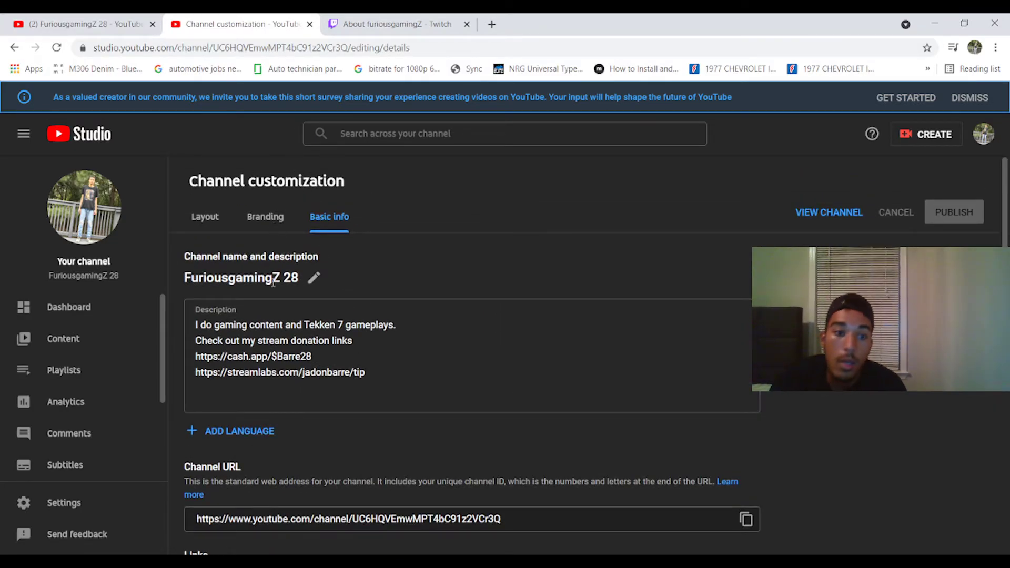
# Review Basic info once more and return to the Layout settings with the Uploads (112) section
pyautogui.scroll(-5, 267, 411)
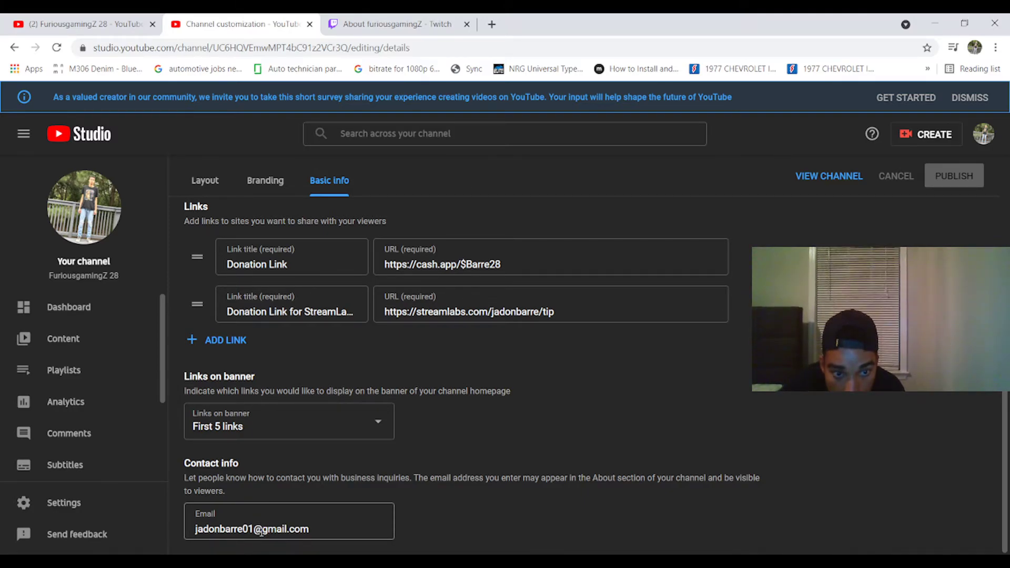
pyautogui.scroll(5, 306, 467)
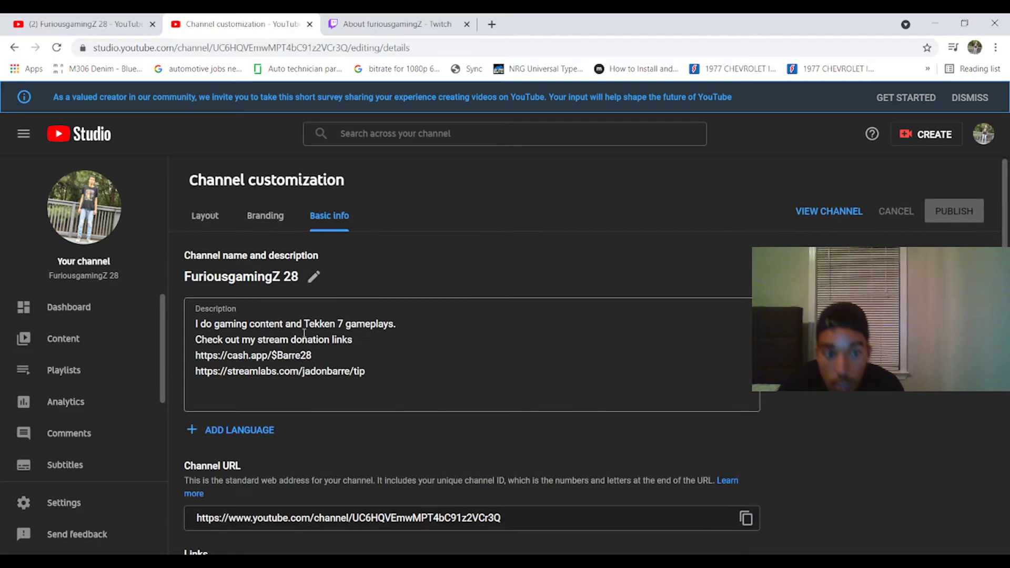
pyautogui.click(216, 222)
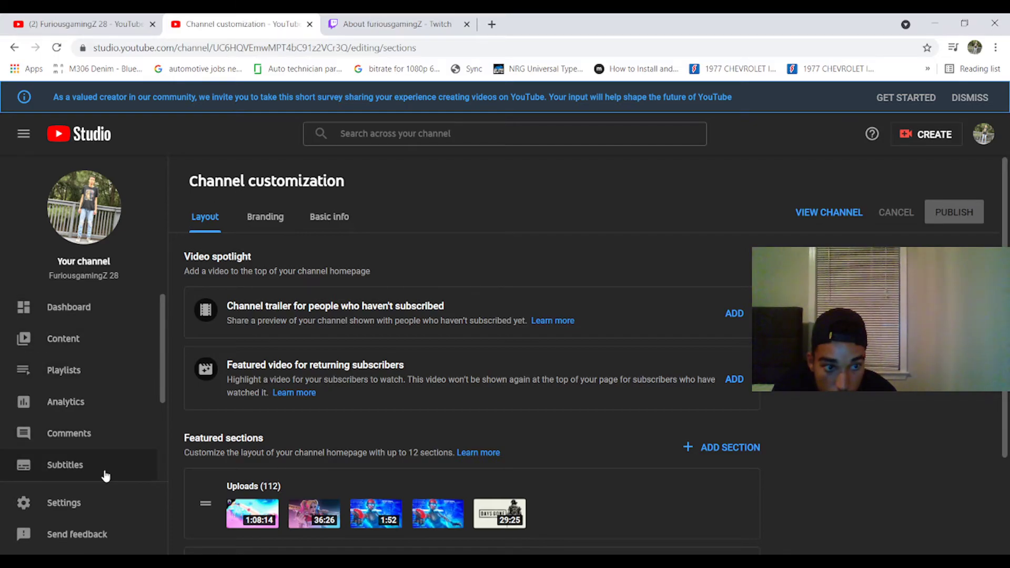
# Browse the channel Dashboard
pyautogui.click(105, 310)
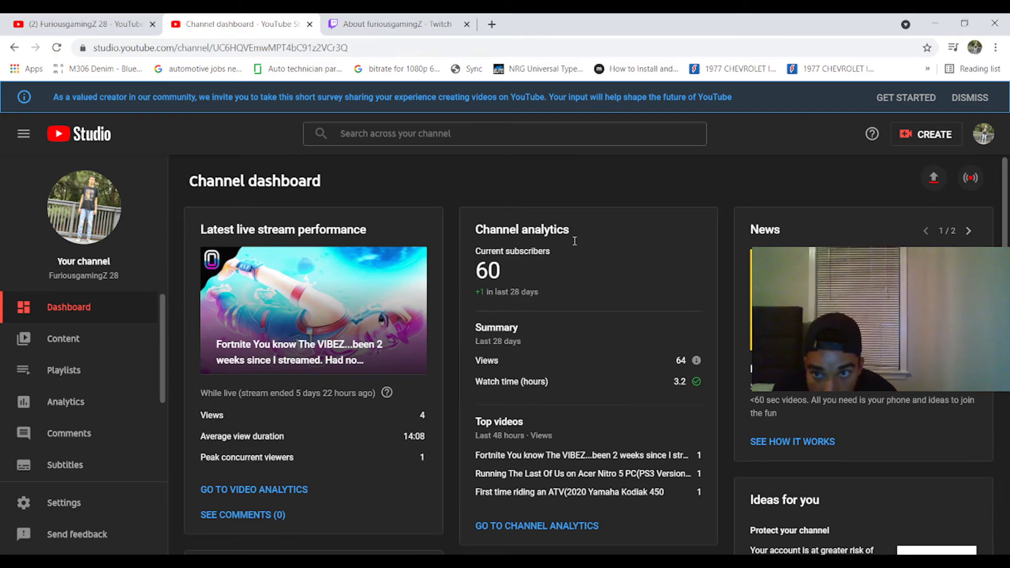
pyautogui.scroll(-6, 467, 240)
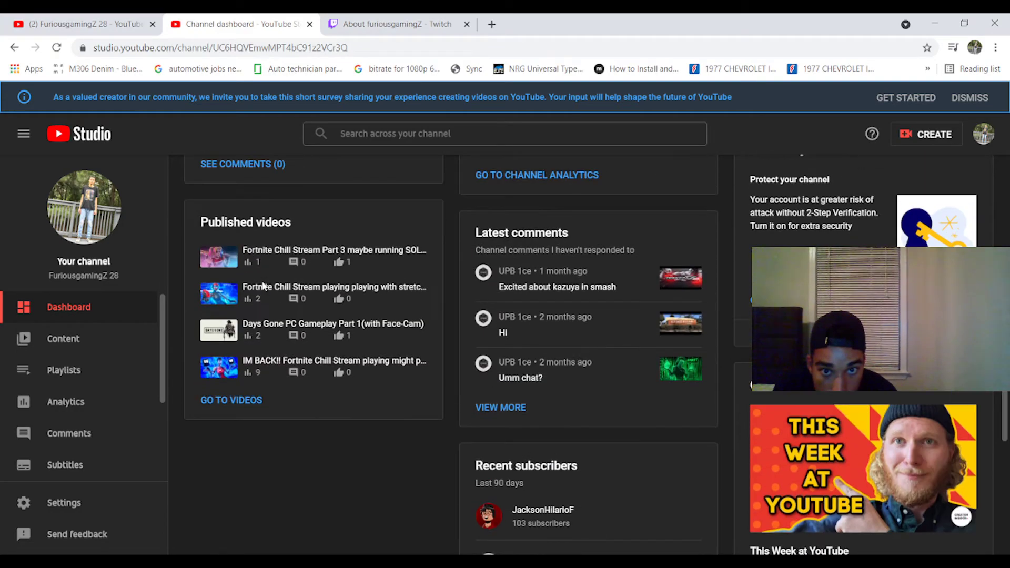
pyautogui.moveTo(315, 259)
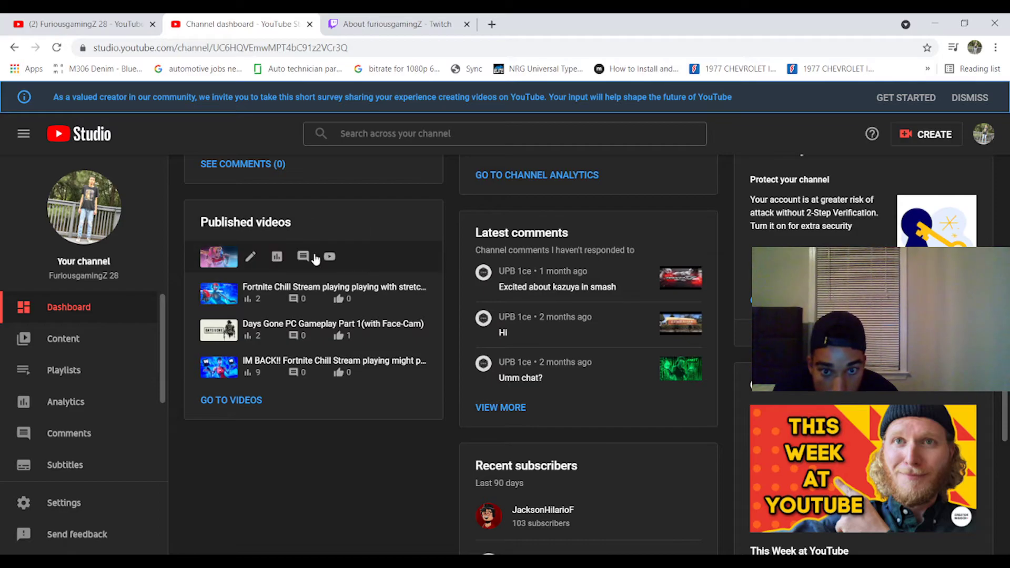
pyautogui.scroll(6, 315, 259)
# Open the account menu, then visit the channel's Playlists and Content pages
pyautogui.click(983, 134)
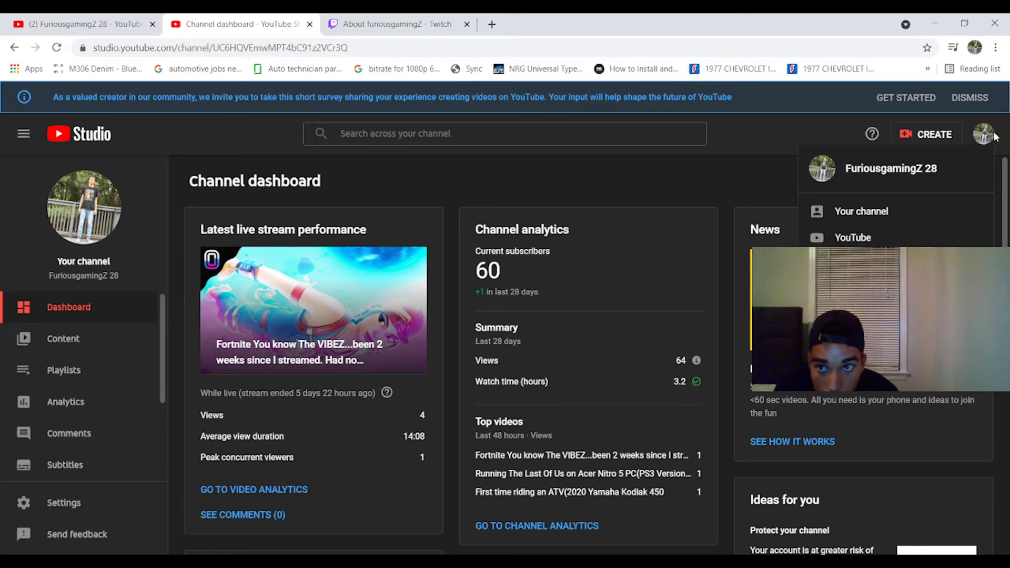
pyautogui.click(64, 370)
pyautogui.click(65, 341)
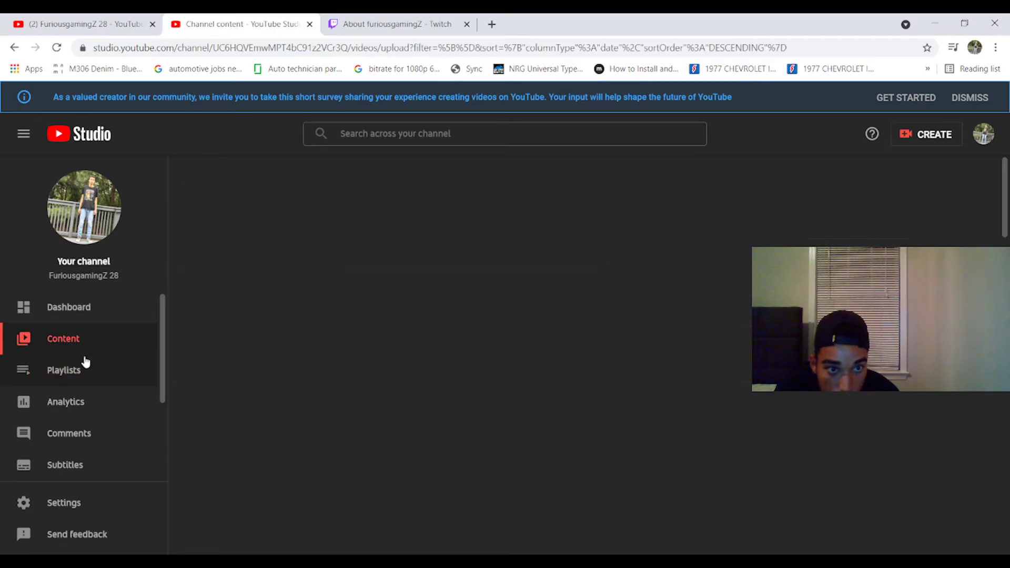
pyautogui.scroll(-5, 267, 311)
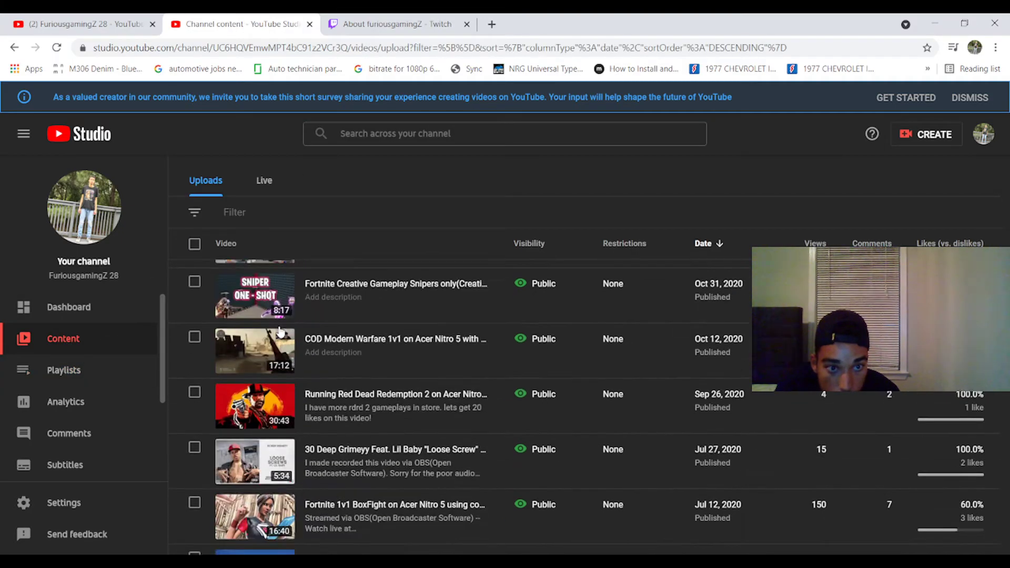
pyautogui.scroll(5, 267, 310)
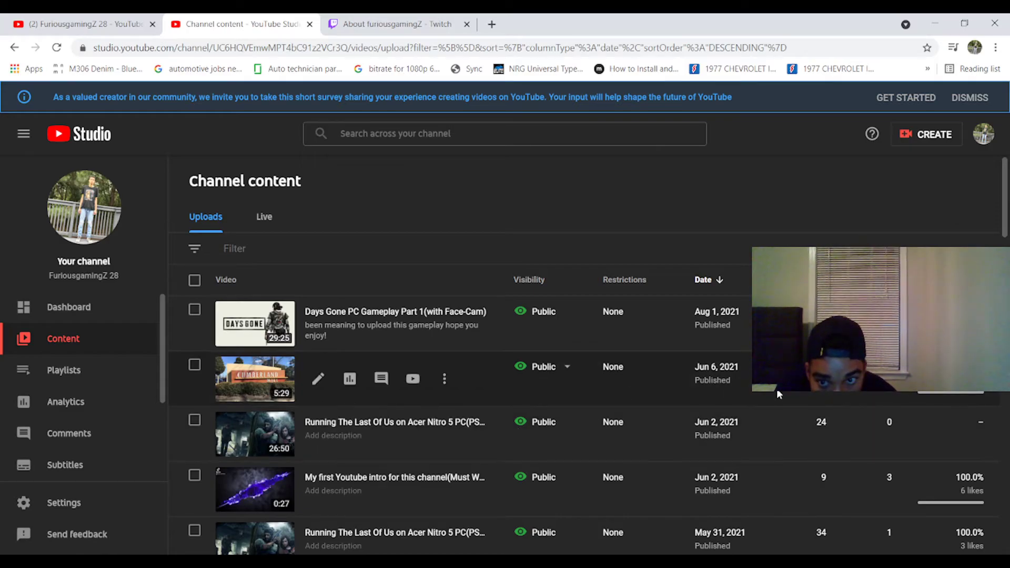
# Show the Live tab listing upcoming scheduled Fortnite streams, the next on Aug 1, 2021
pyautogui.click(263, 221)
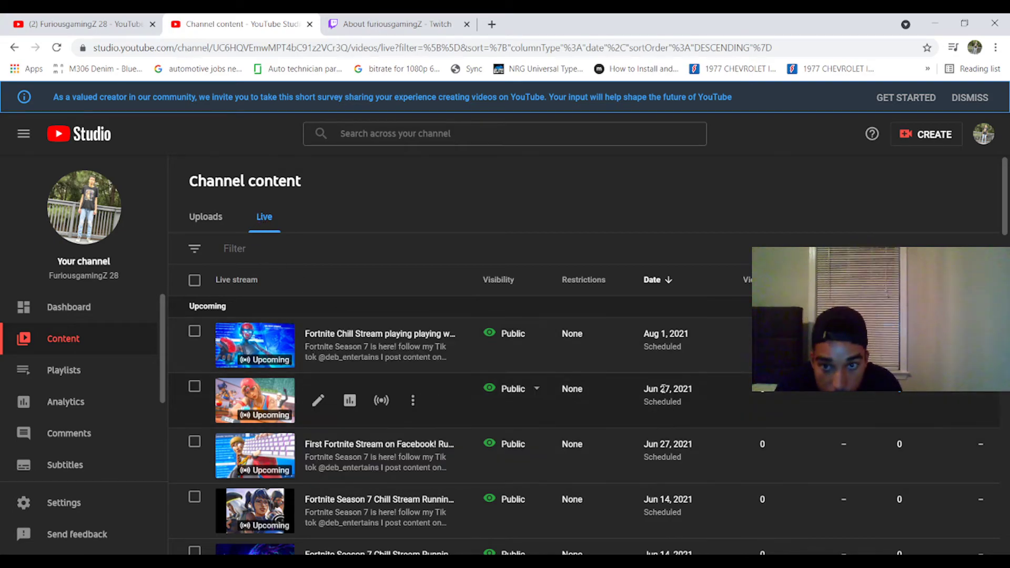
pyautogui.scroll(-20, 625, 350)
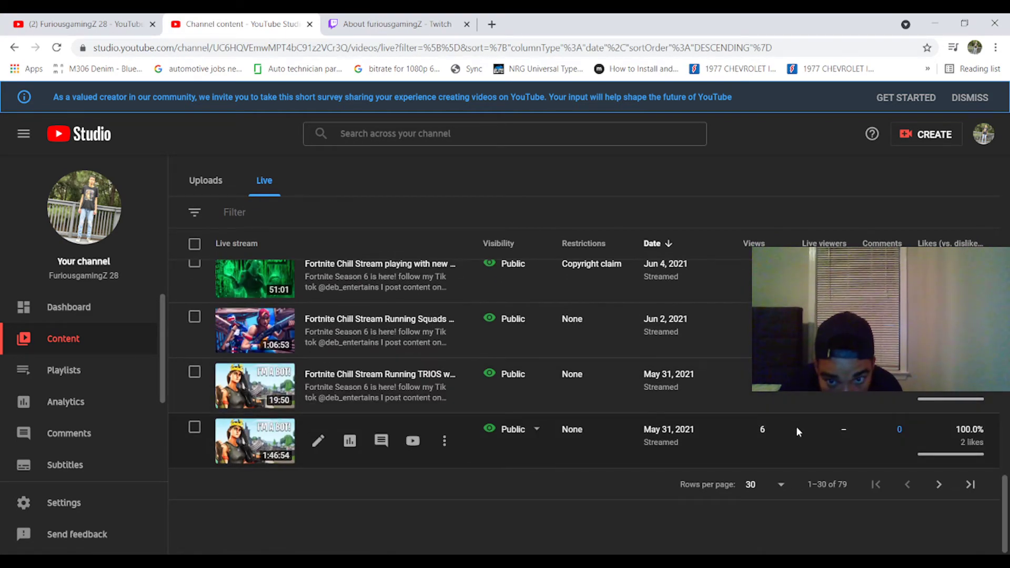
pyautogui.scroll(10, 740, 467)
pyautogui.scroll(3, 510, 355)
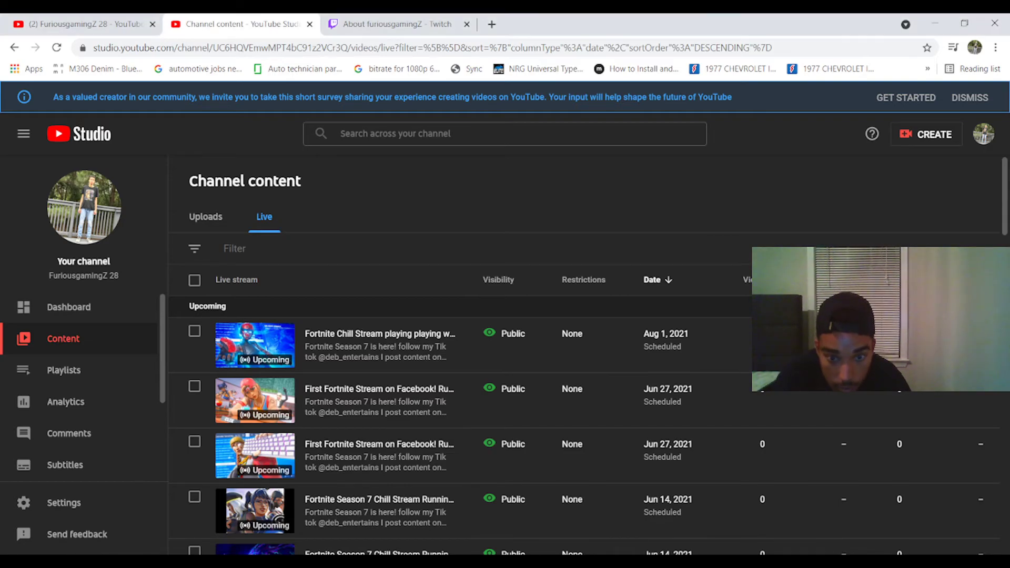
# Close the account menu, dismiss the survey banner, and reopen Basic info via Branding
pyautogui.click(975, 137)
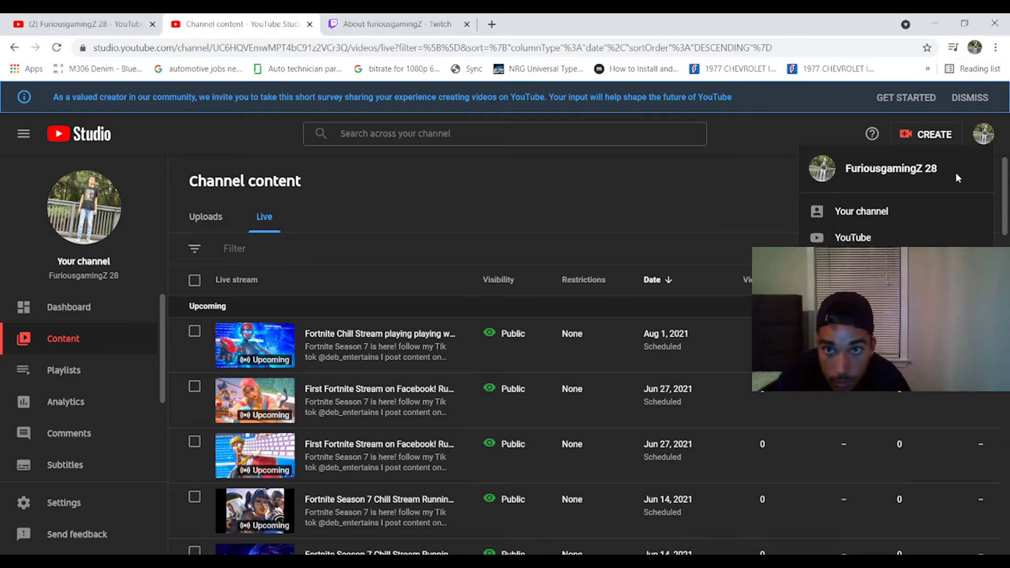
pyautogui.click(762, 178)
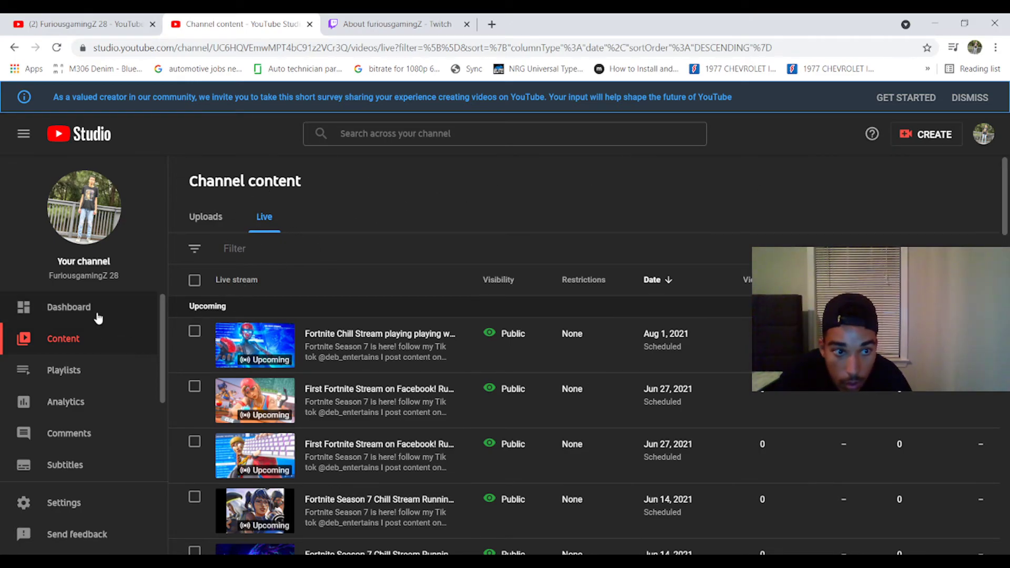
pyautogui.click(967, 98)
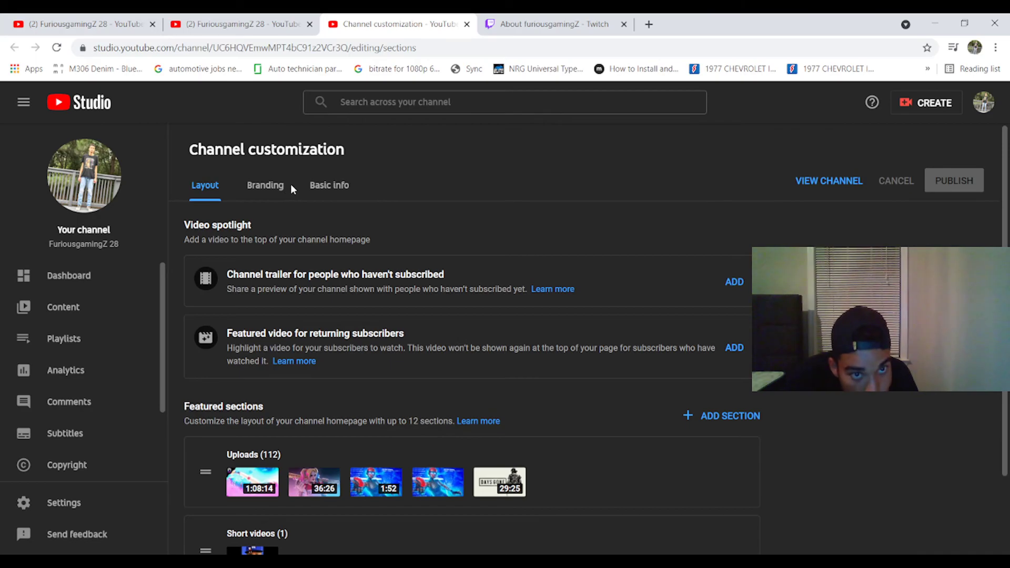
pyautogui.click(290, 187)
pyautogui.click(337, 192)
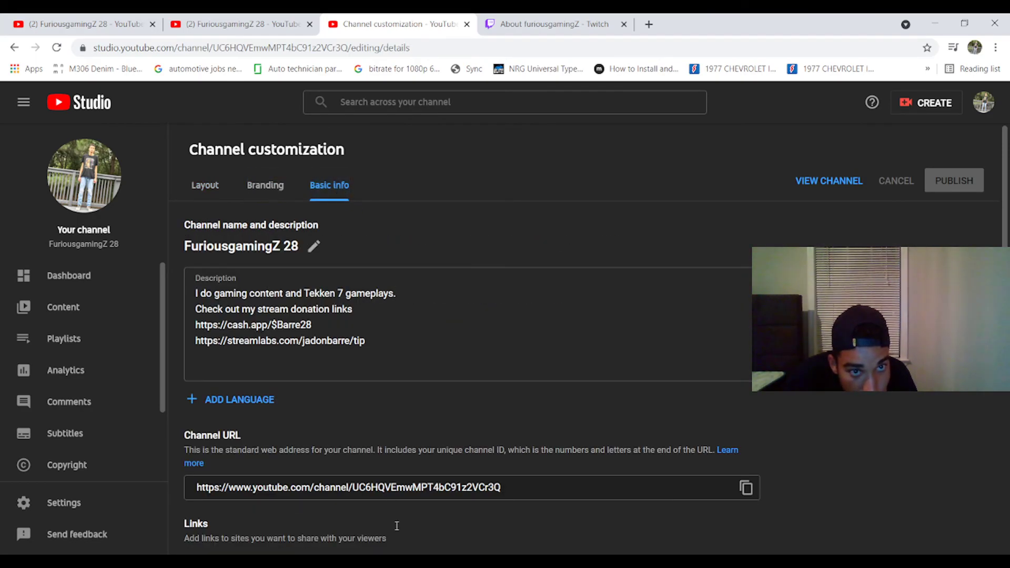